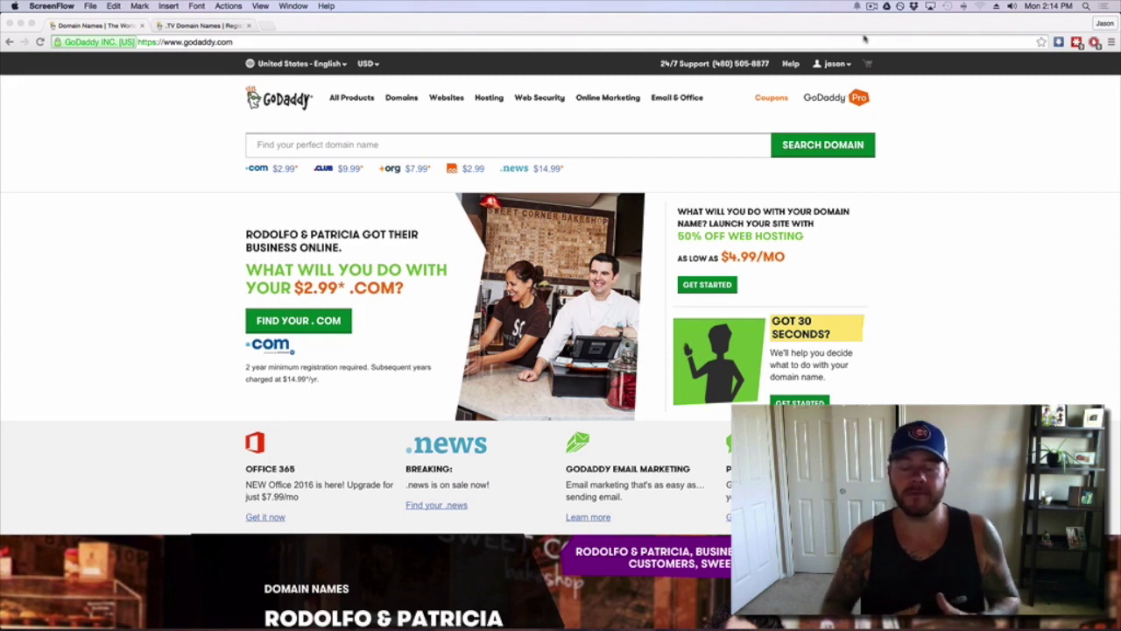
Search GoDaddy for the domain name betteryou.
{"action": "left_click", "coordinate": [299, 147]}
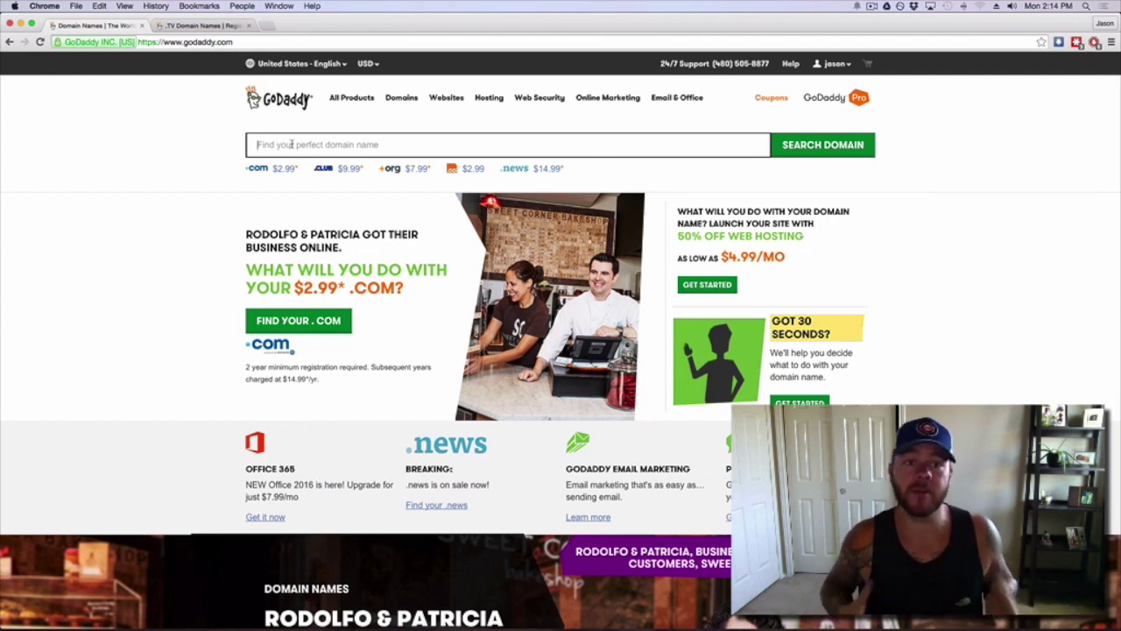
{"action": "type", "text": "b"}
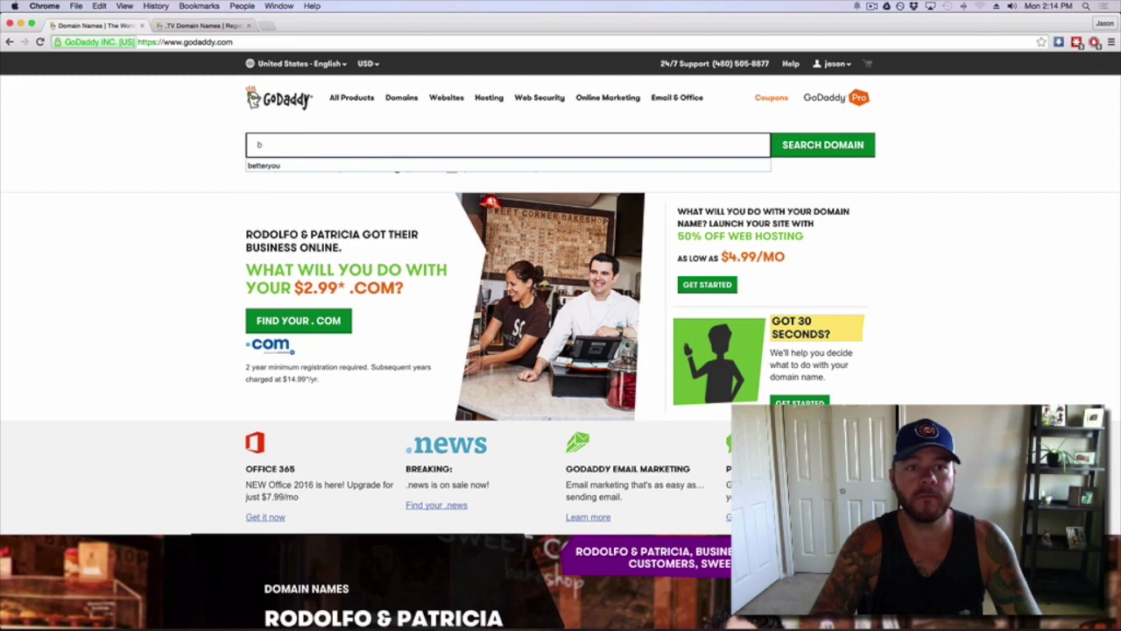
{"action": "left_click", "coordinate": [264, 165]}
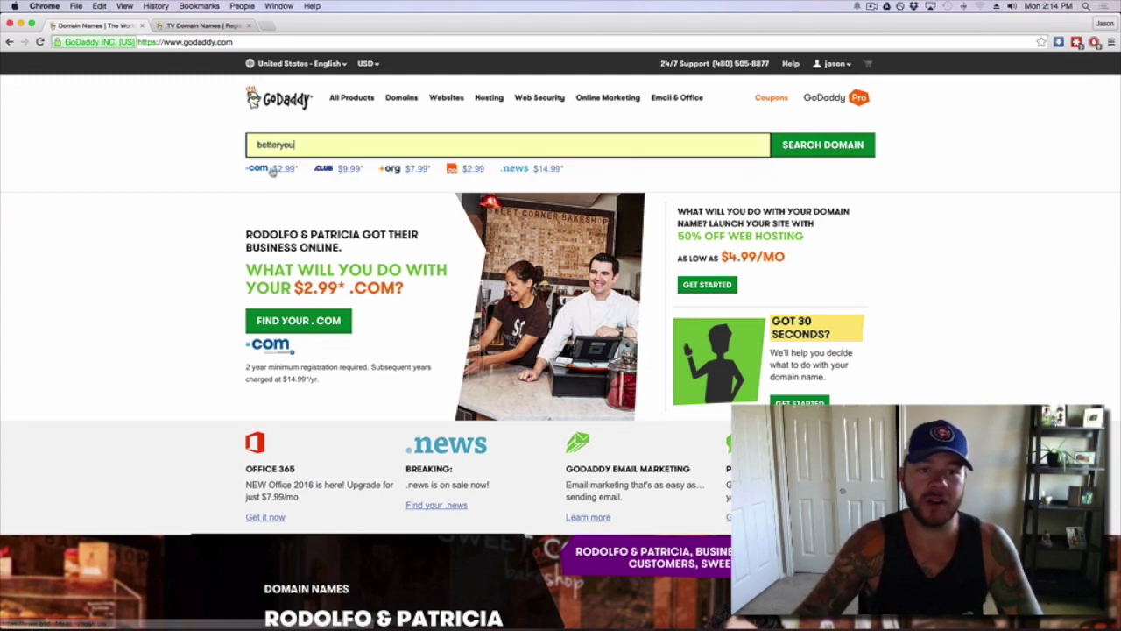
{"action": "left_click", "coordinate": [823, 147]}
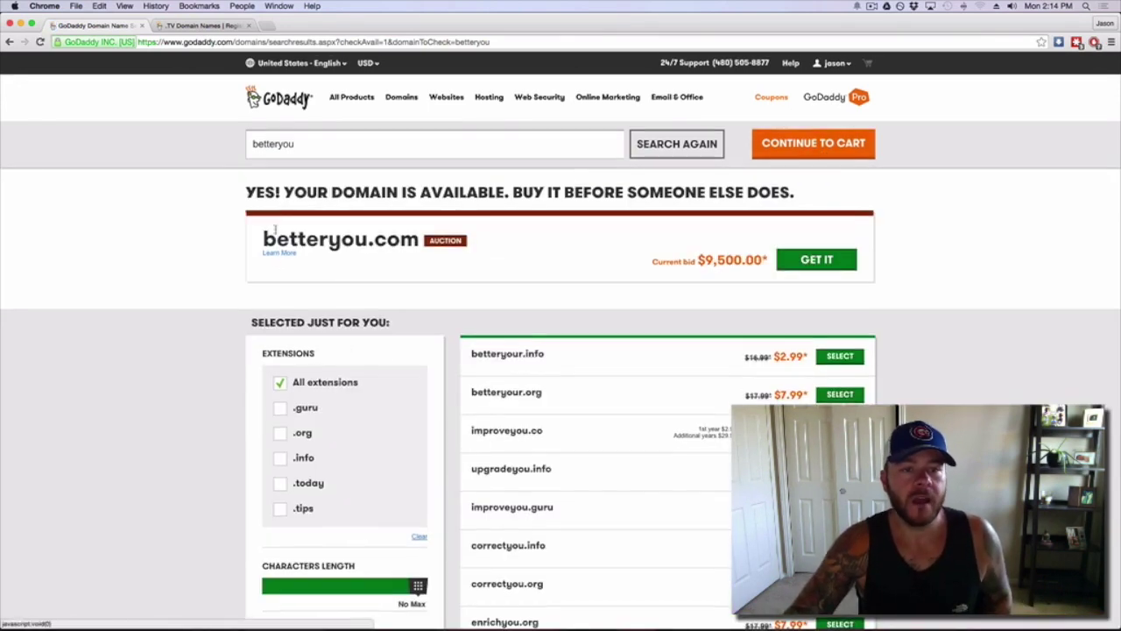
Review the betteryou.com auction offer and the suggested alternative domains with their extensions and prices.
{"action": "scroll", "coordinate": [263, 228], "scroll_direction": "down", "scroll_amount": 1}
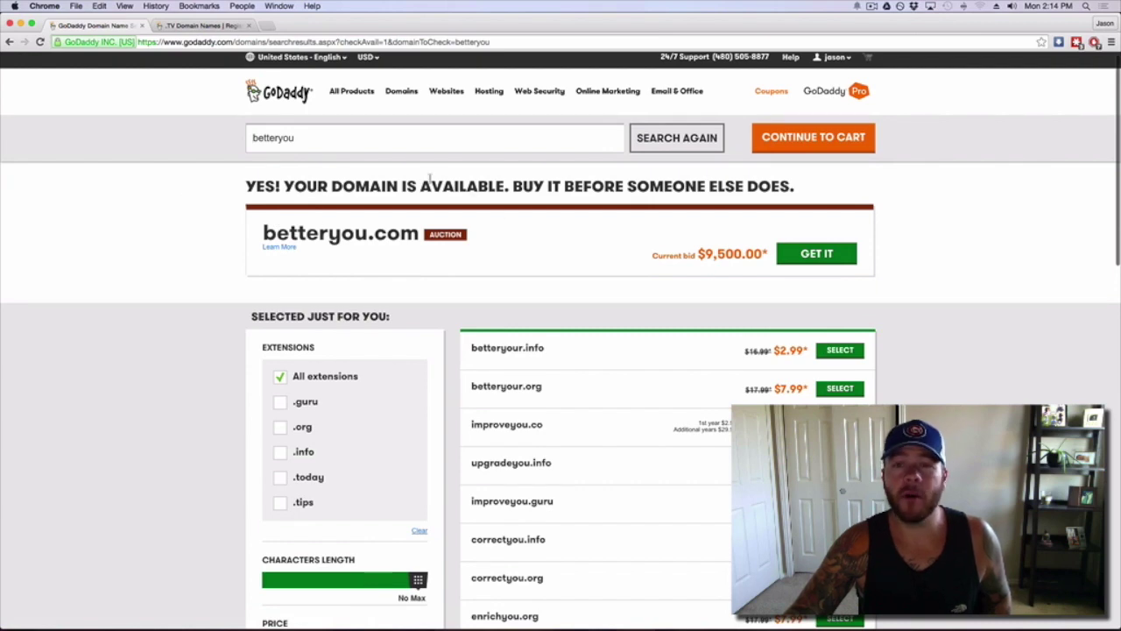
{"action": "scroll", "coordinate": [289, 171], "scroll_direction": "down", "scroll_amount": 1}
{"action": "scroll", "coordinate": [287, 173], "scroll_direction": "down", "scroll_amount": 3}
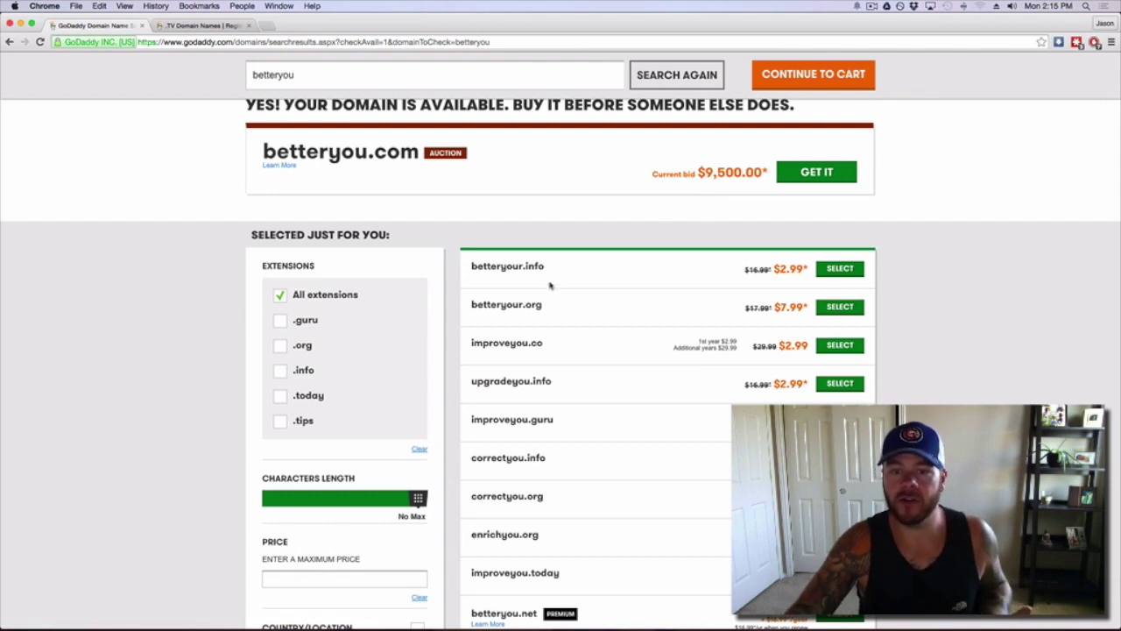
{"action": "scroll", "coordinate": [551, 290], "scroll_direction": "down", "scroll_amount": 2}
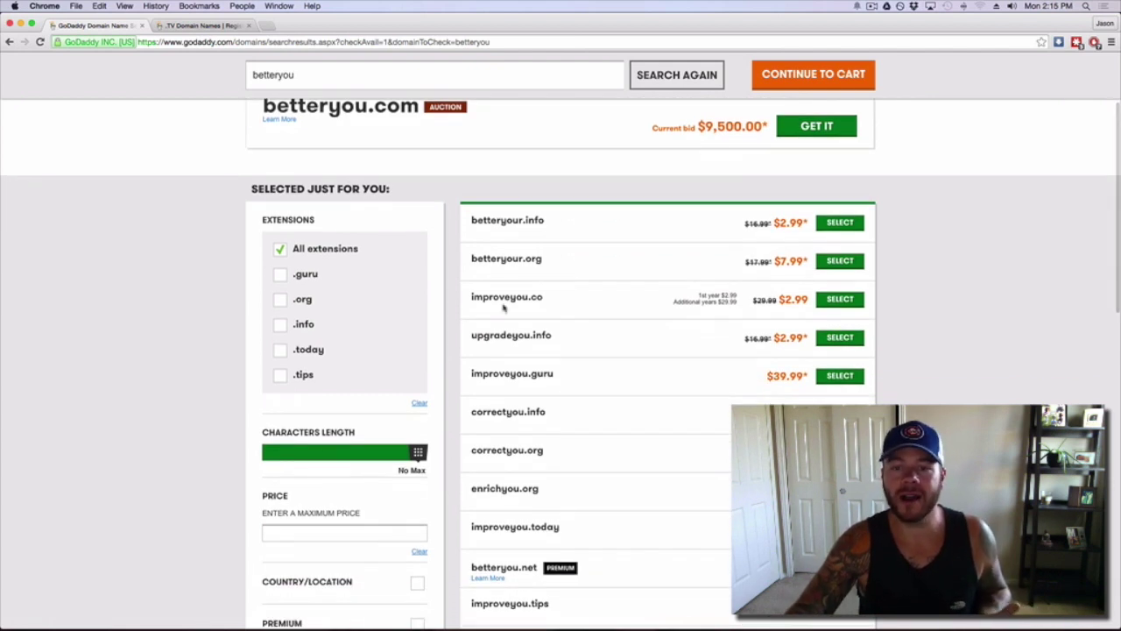
{"action": "scroll", "coordinate": [565, 315], "scroll_direction": "down", "scroll_amount": 2}
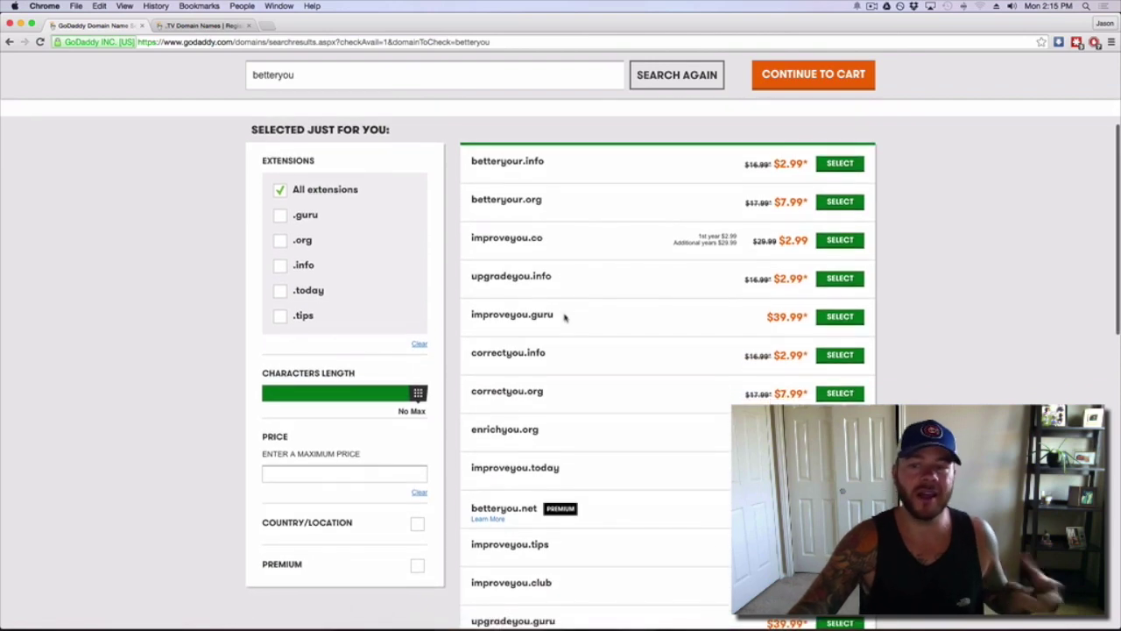
{"action": "scroll", "coordinate": [575, 316], "scroll_direction": "down", "scroll_amount": 2}
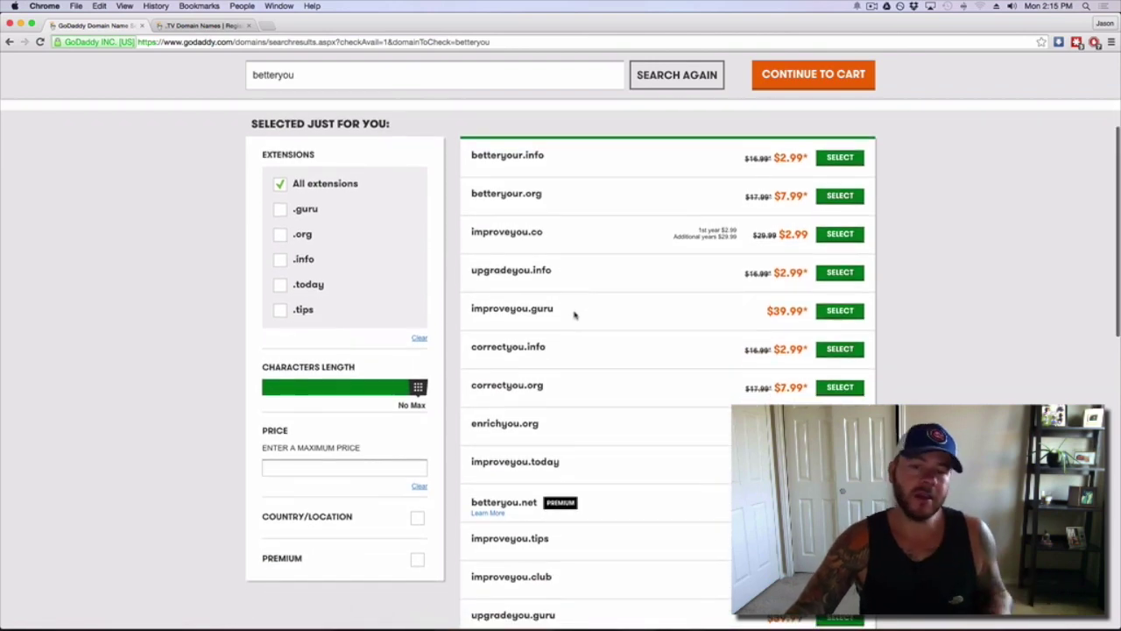
{"action": "scroll", "coordinate": [574, 315], "scroll_direction": "down", "scroll_amount": 2}
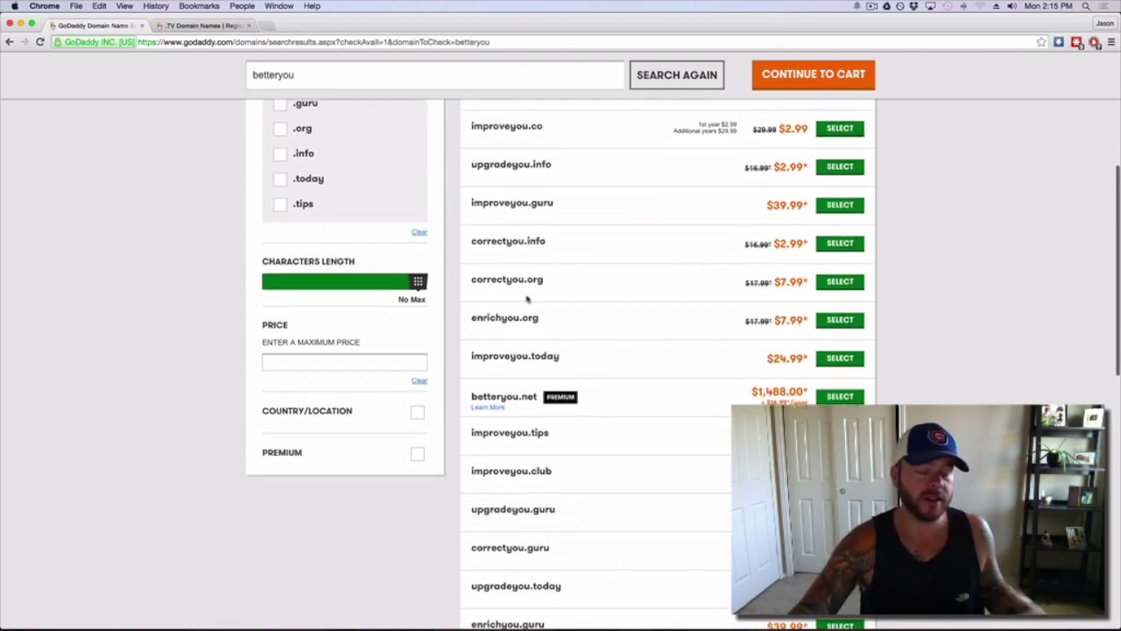
{"action": "scroll", "coordinate": [528, 299], "scroll_direction": "up", "scroll_amount": 1}
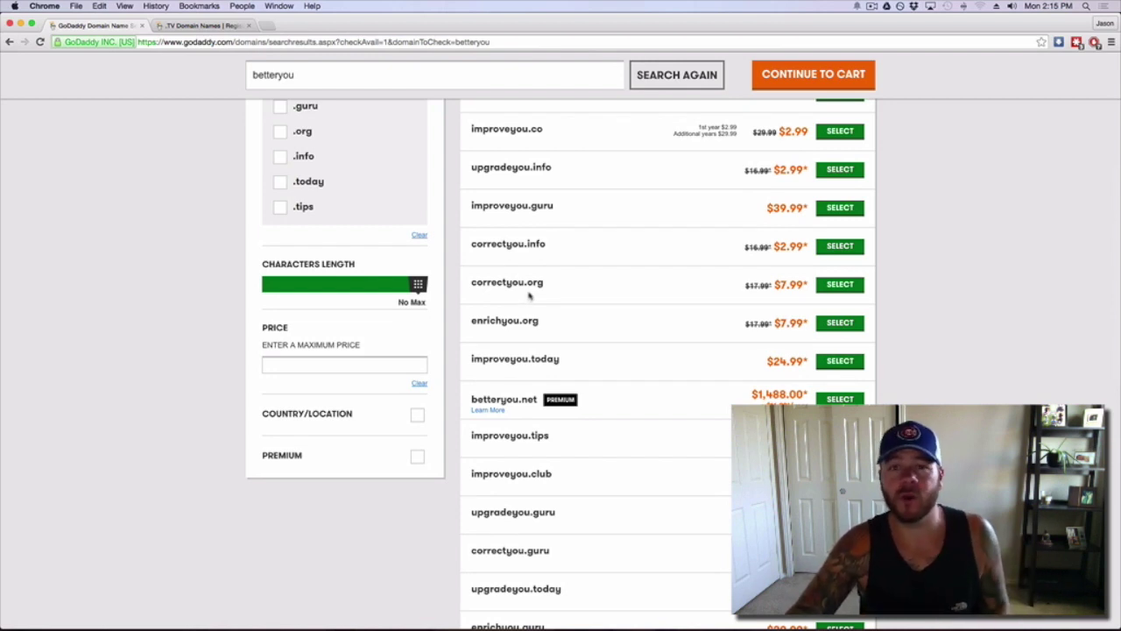
{"action": "scroll", "coordinate": [530, 295], "scroll_direction": "down", "scroll_amount": 1}
{"action": "scroll", "coordinate": [530, 295], "scroll_direction": "down", "scroll_amount": 3}
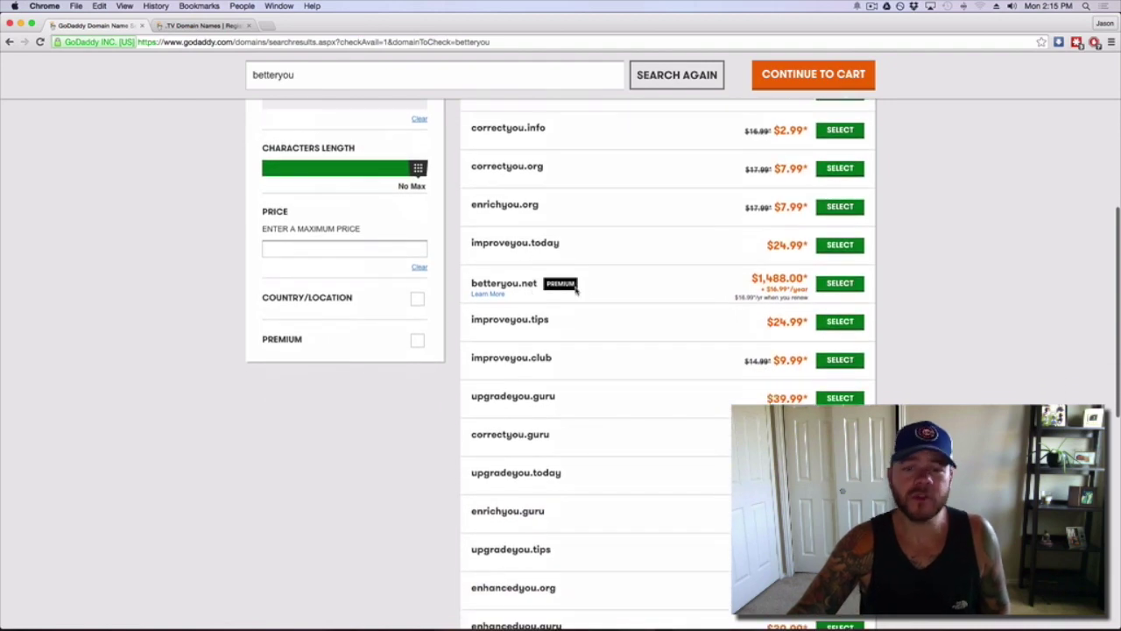
{"action": "scroll", "coordinate": [576, 291], "scroll_direction": "down", "scroll_amount": 1}
{"action": "scroll", "coordinate": [576, 291], "scroll_direction": "down", "scroll_amount": 1}
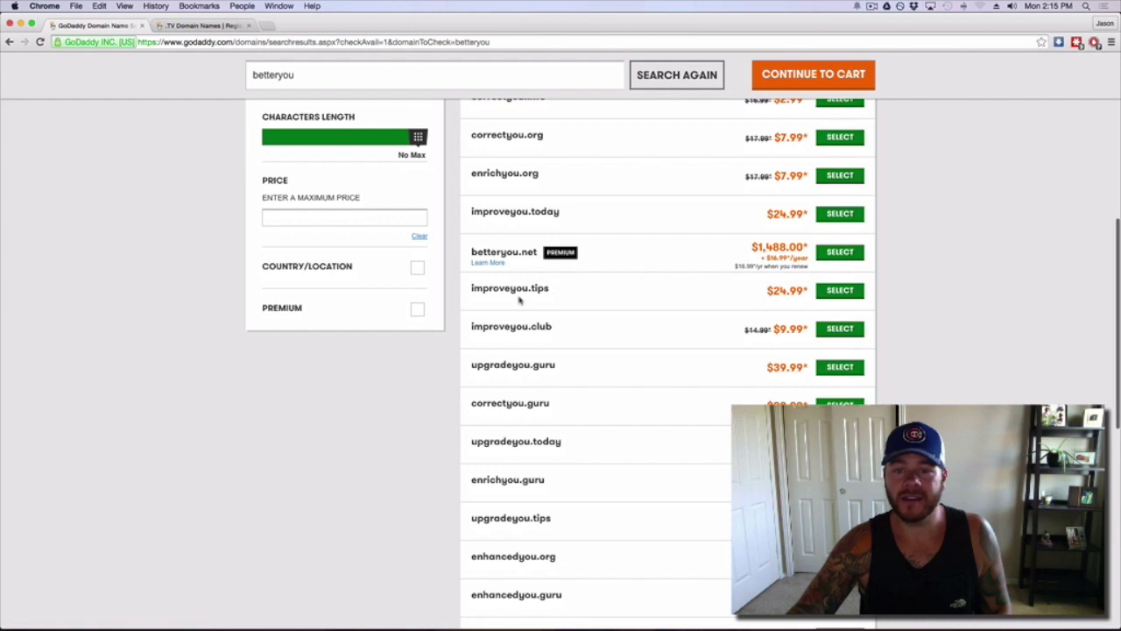
{"action": "scroll", "coordinate": [515, 304], "scroll_direction": "down", "scroll_amount": 3}
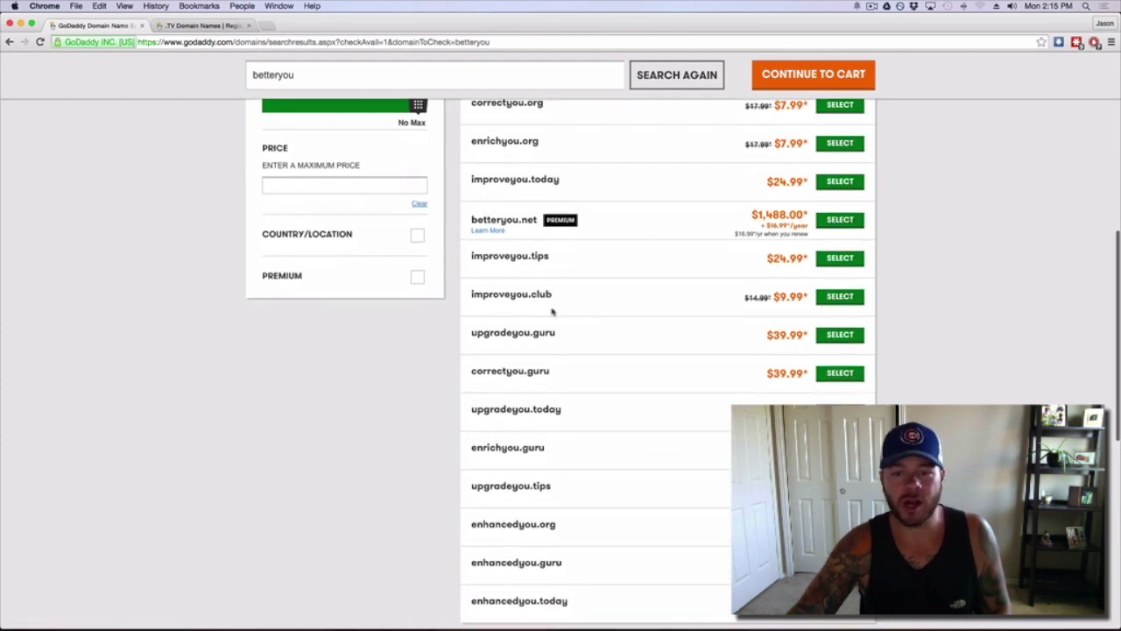
{"action": "scroll", "coordinate": [513, 317], "scroll_direction": "down", "scroll_amount": 3}
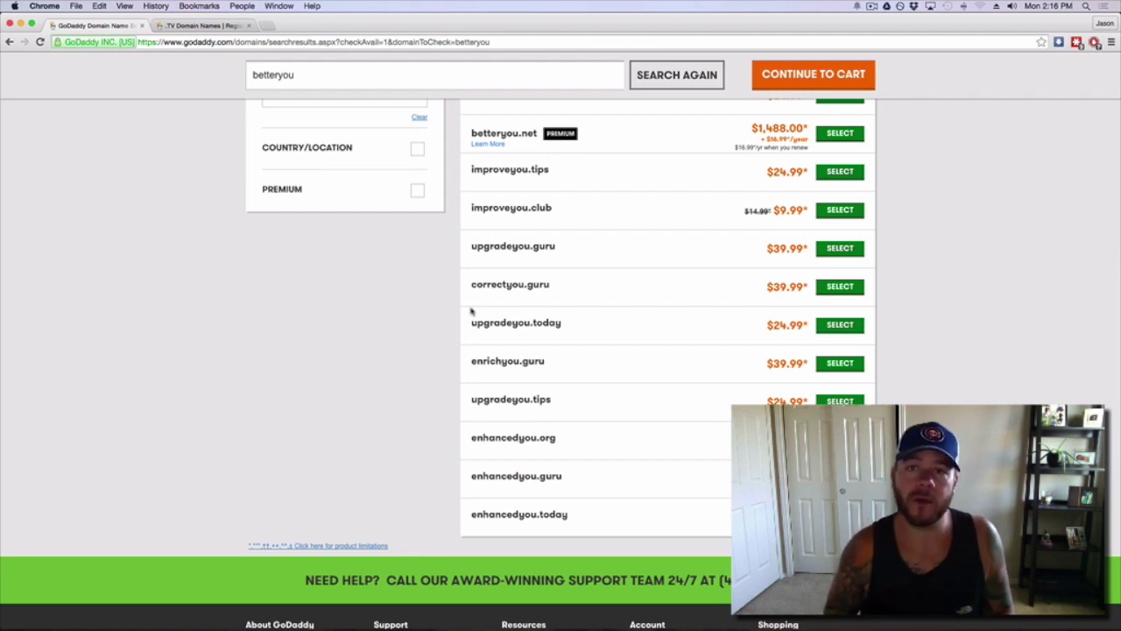
Check the availability of betteryou with the .tv extension from GoDaddy's .TV domain page.
{"action": "left_click", "coordinate": [184, 27]}
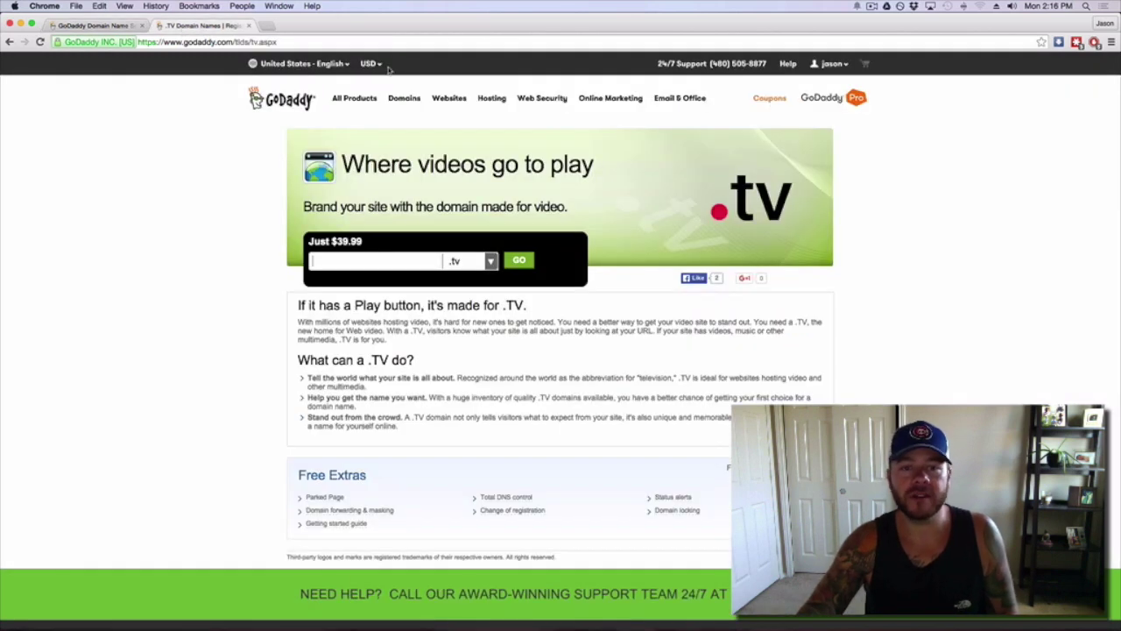
{"action": "left_click", "coordinate": [532, 265]}
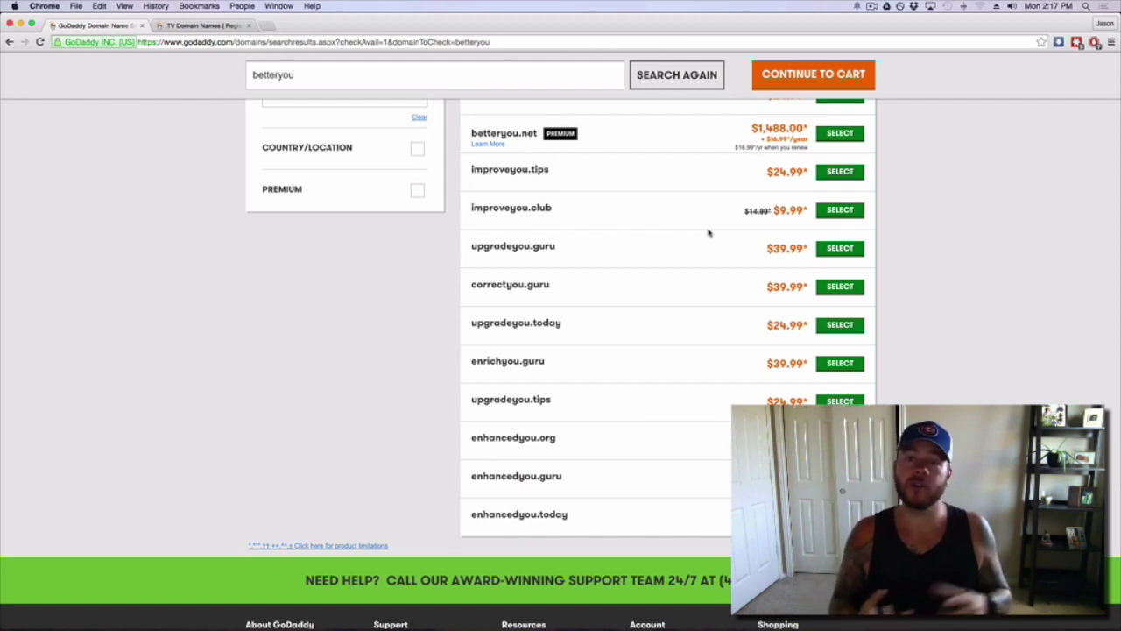
{"action": "left_click", "coordinate": [194, 27]}
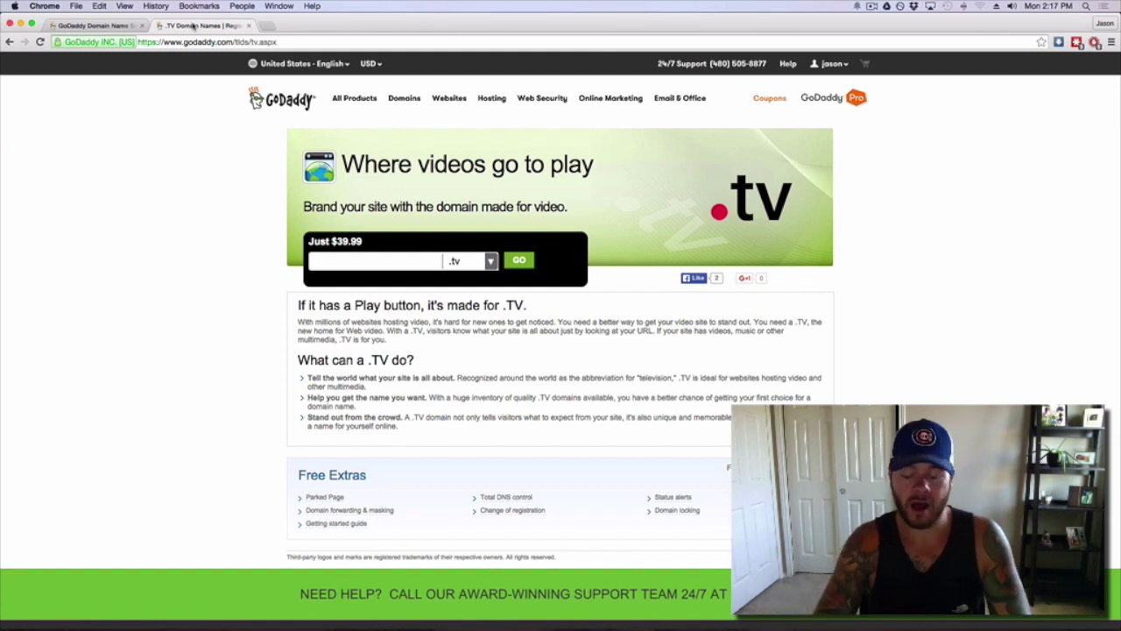
{"action": "type", "text": "betteryou"}
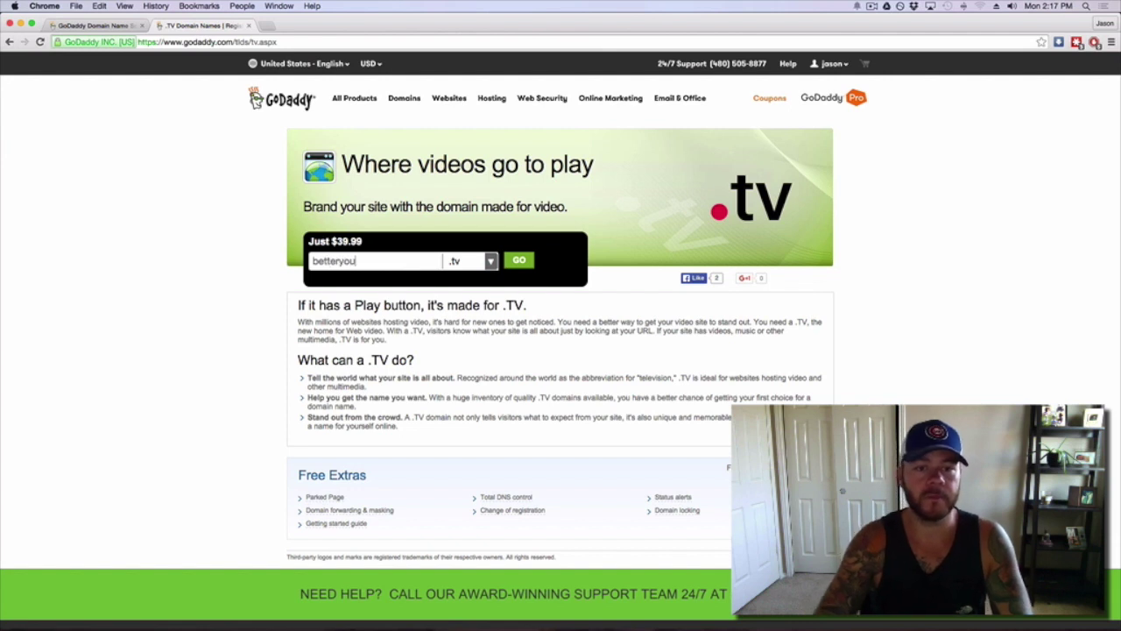
{"action": "left_click", "coordinate": [519, 261]}
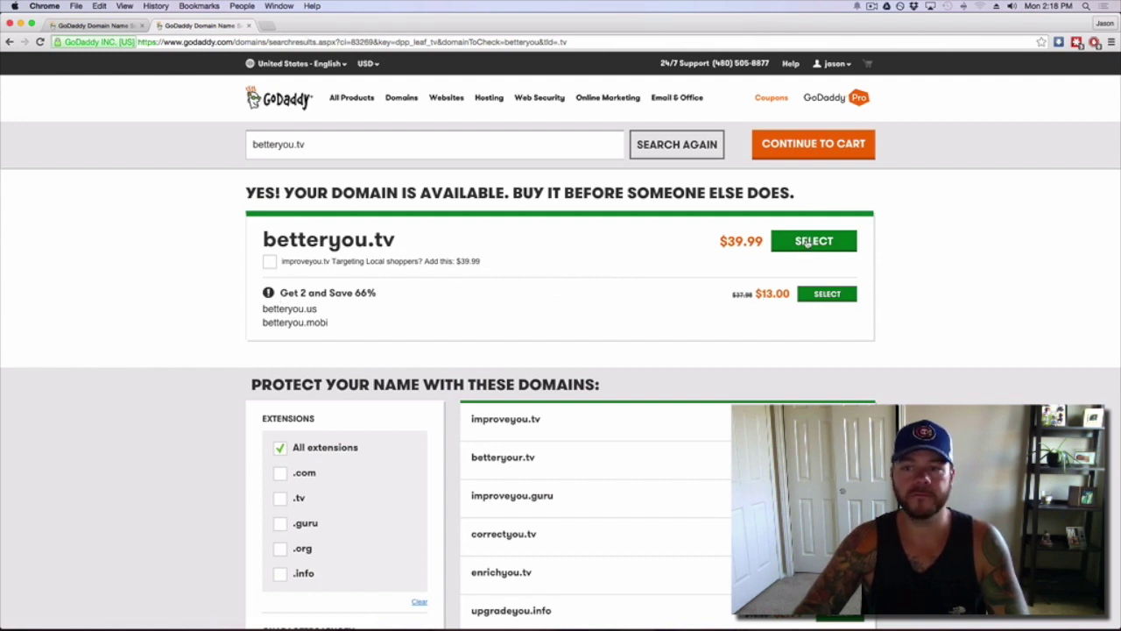
Select the betteryou.tv domain for purchase and continue toward the cart, looking through the privacy and website builder offers.
{"action": "left_click", "coordinate": [808, 243]}
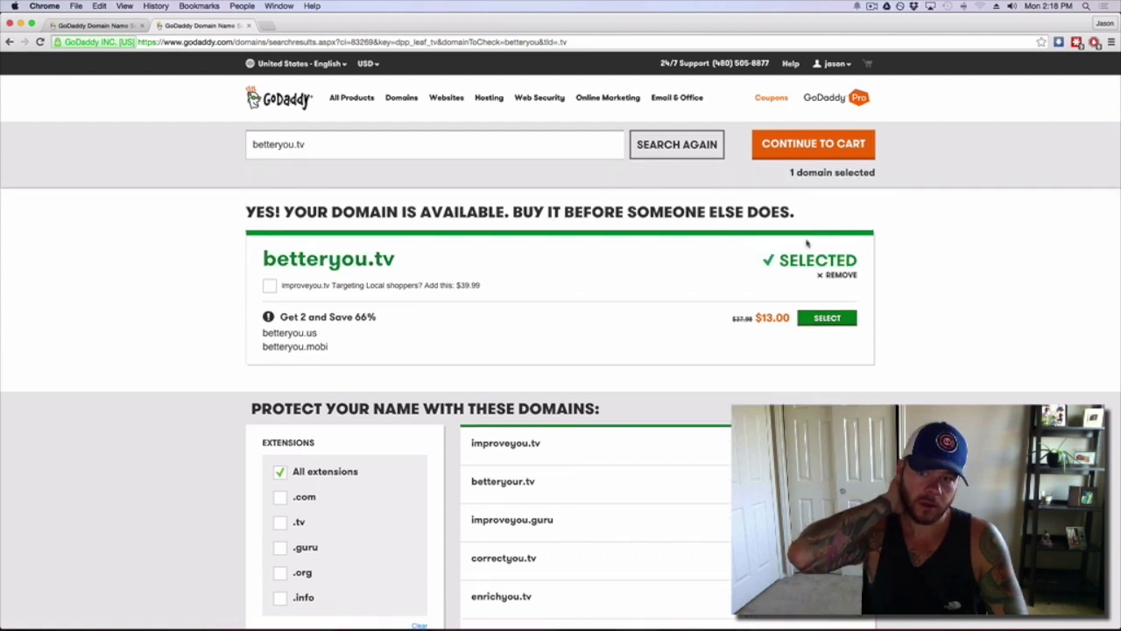
{"action": "left_click", "coordinate": [795, 155]}
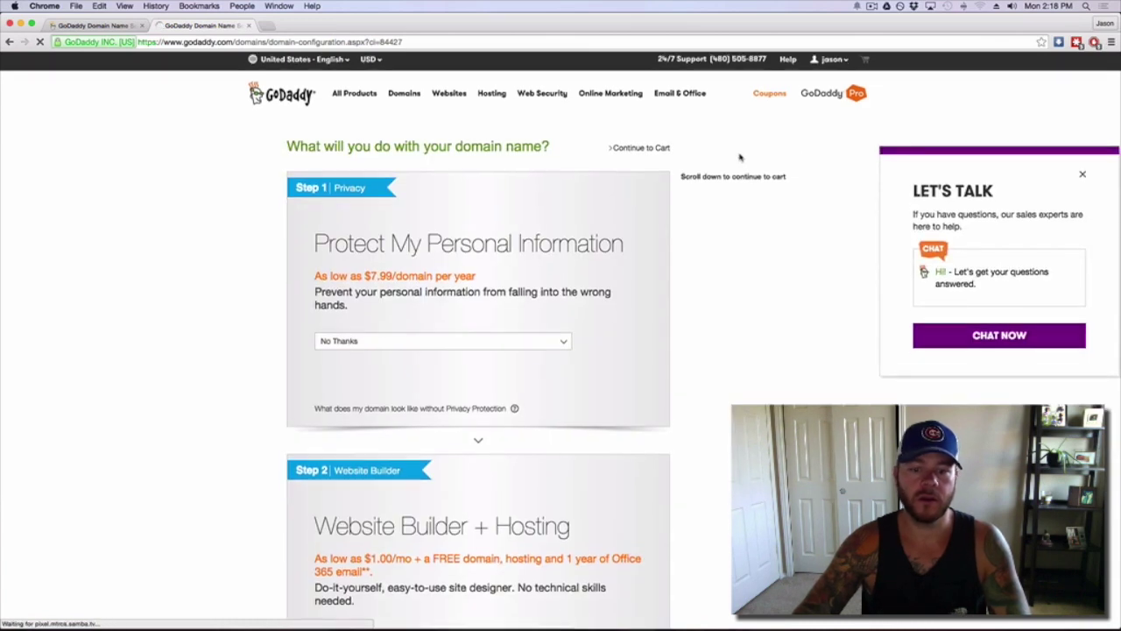
{"action": "scroll", "coordinate": [740, 158], "scroll_direction": "down", "scroll_amount": 2}
{"action": "scroll", "coordinate": [740, 157], "scroll_direction": "down", "scroll_amount": 1}
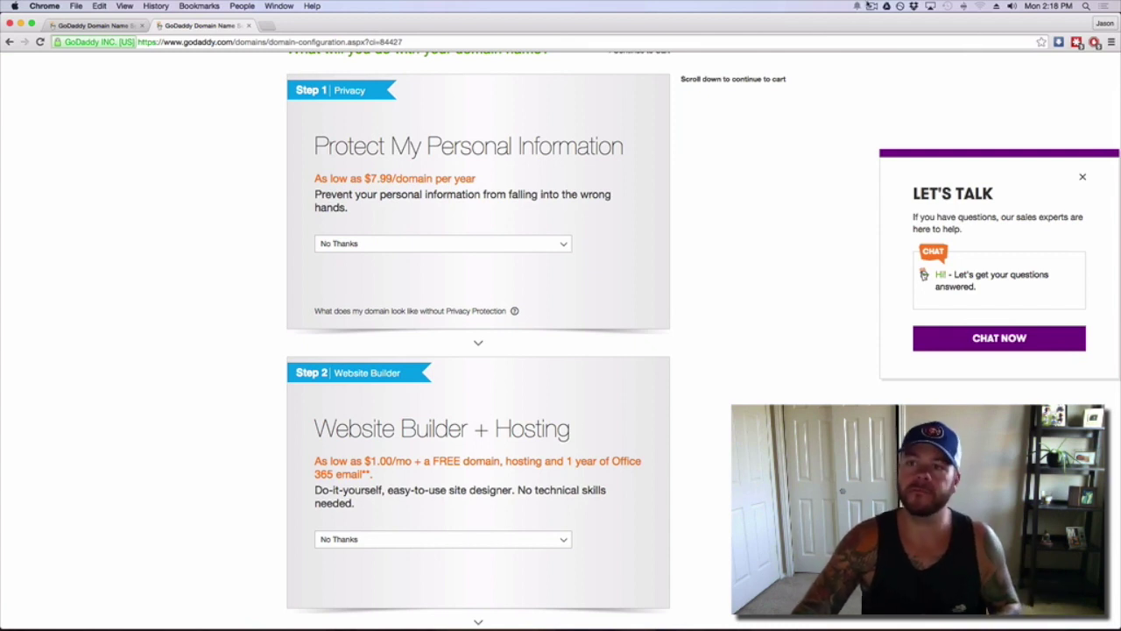
{"action": "left_click", "coordinate": [870, 6]}
{"action": "left_click", "coordinate": [886, 39]}
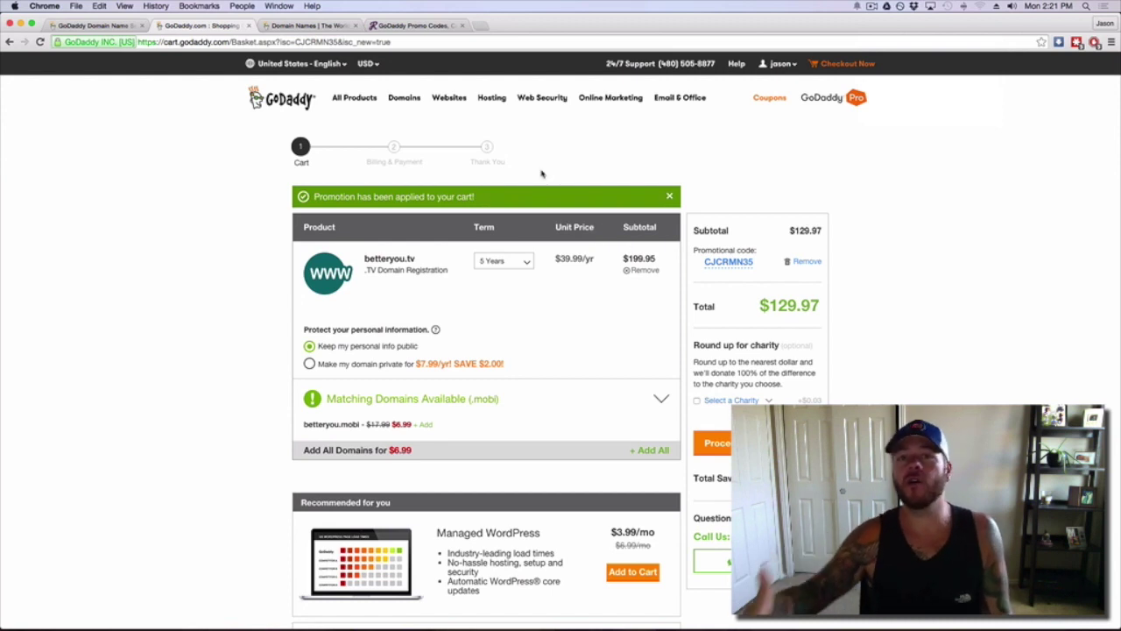
Rate the 35% Off New Products GoDaddy coupon on RetailMeNot as working and dismiss the deal alert sign-up.
{"action": "left_click", "coordinate": [429, 26]}
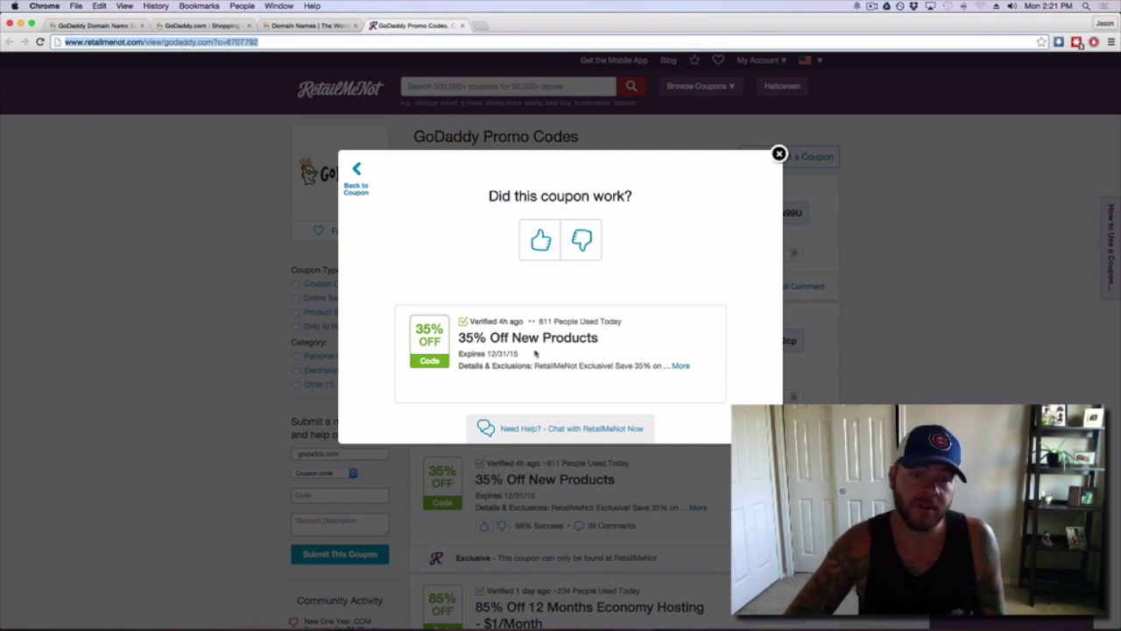
{"action": "left_click", "coordinate": [536, 241]}
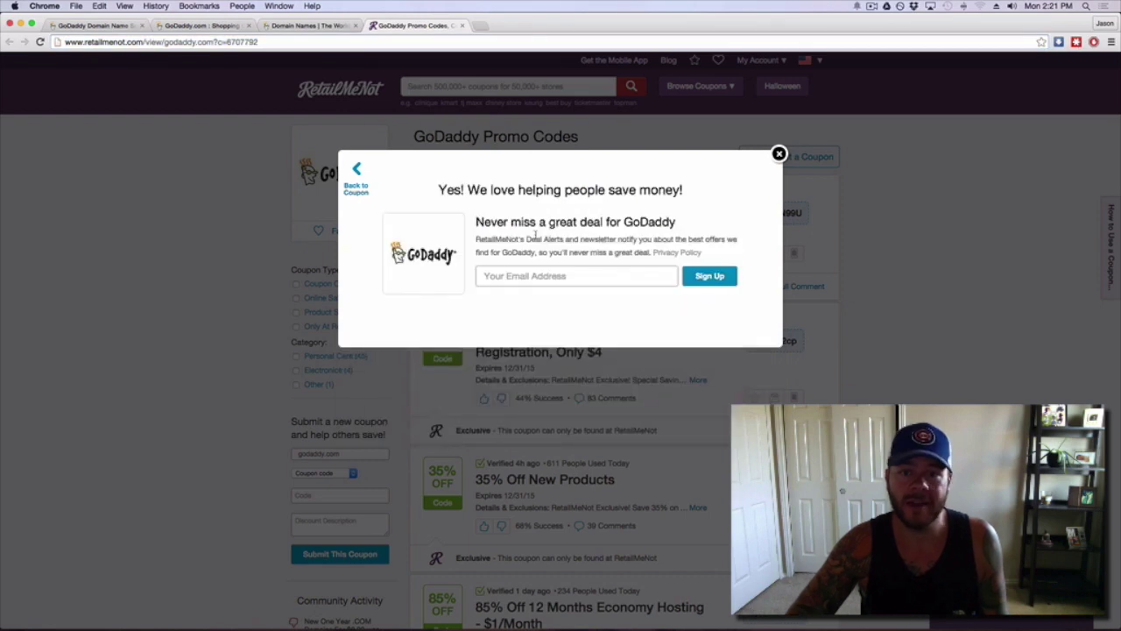
{"action": "left_click", "coordinate": [780, 153]}
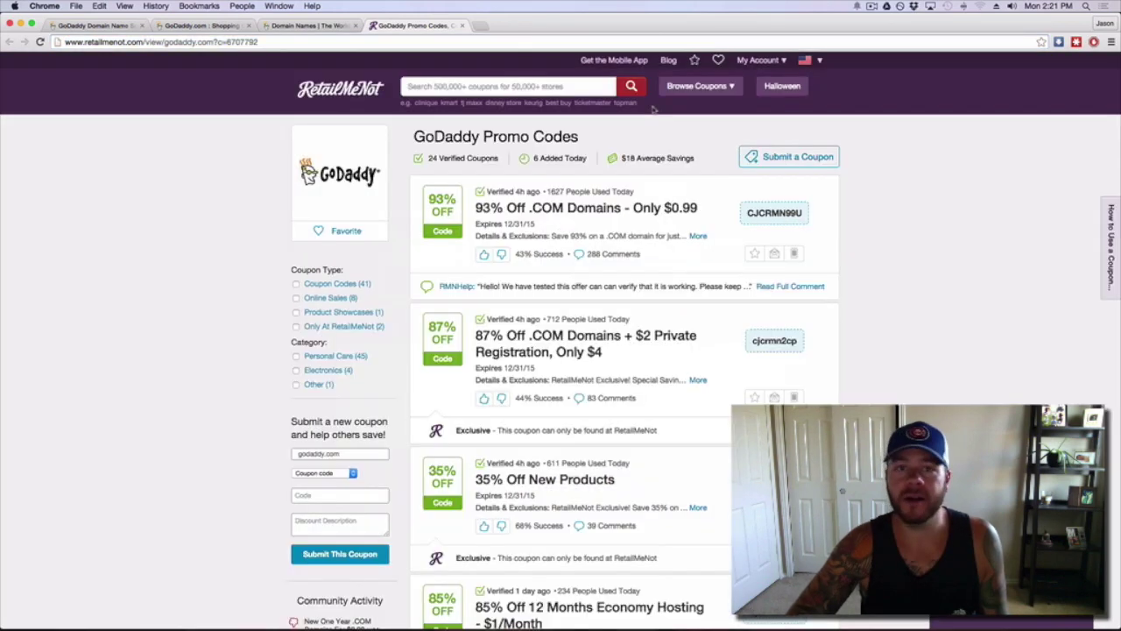
Return to the GoDaddy cart, enable rounding up for charity with Hope for Haiti, and expand the list of charities.
{"action": "left_click", "coordinate": [311, 26]}
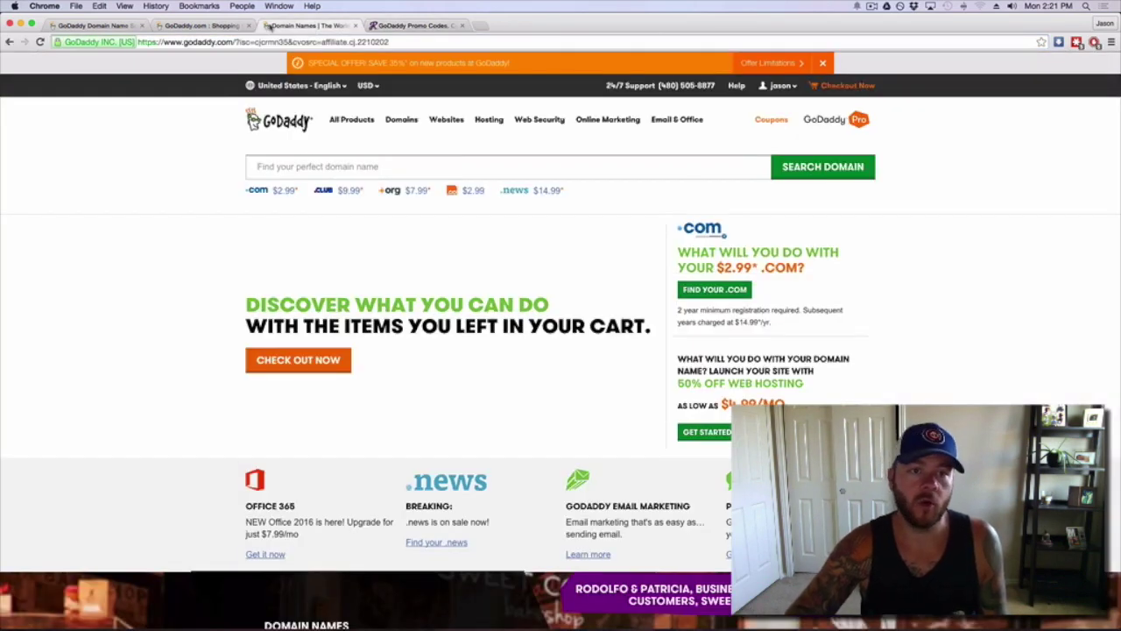
{"action": "left_click", "coordinate": [223, 26]}
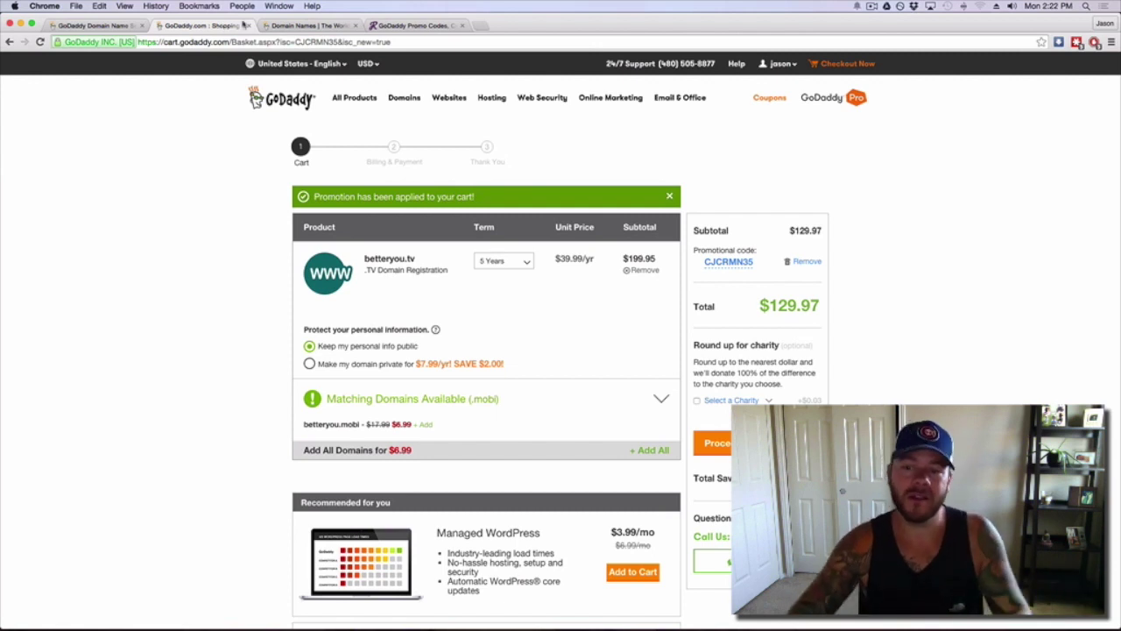
{"action": "left_click", "coordinate": [698, 400]}
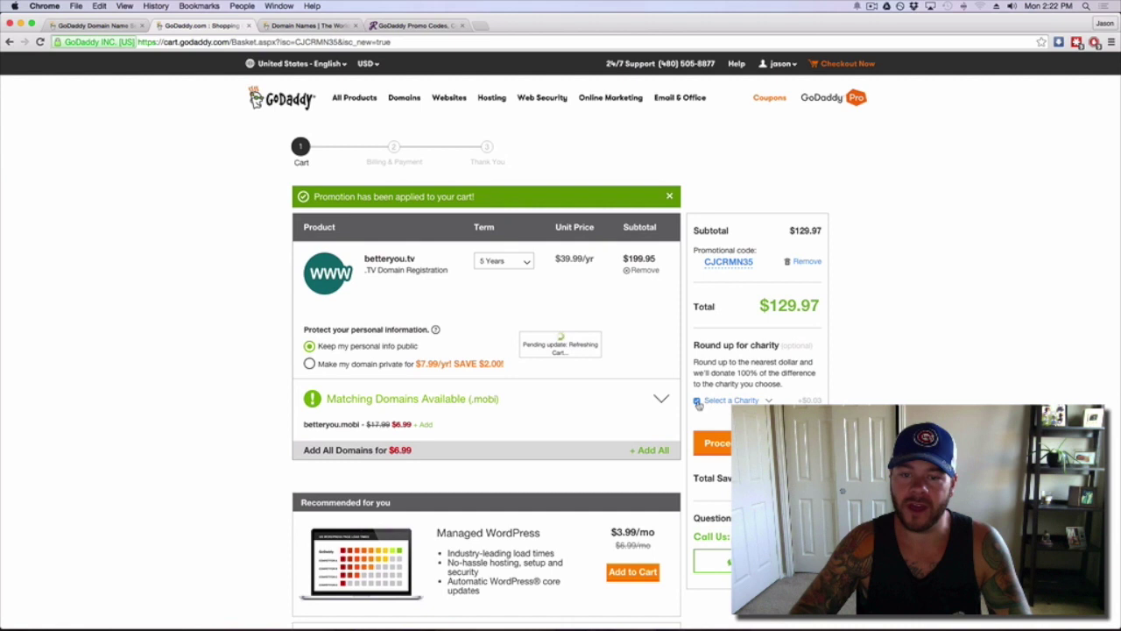
{"action": "left_click", "coordinate": [731, 294]}
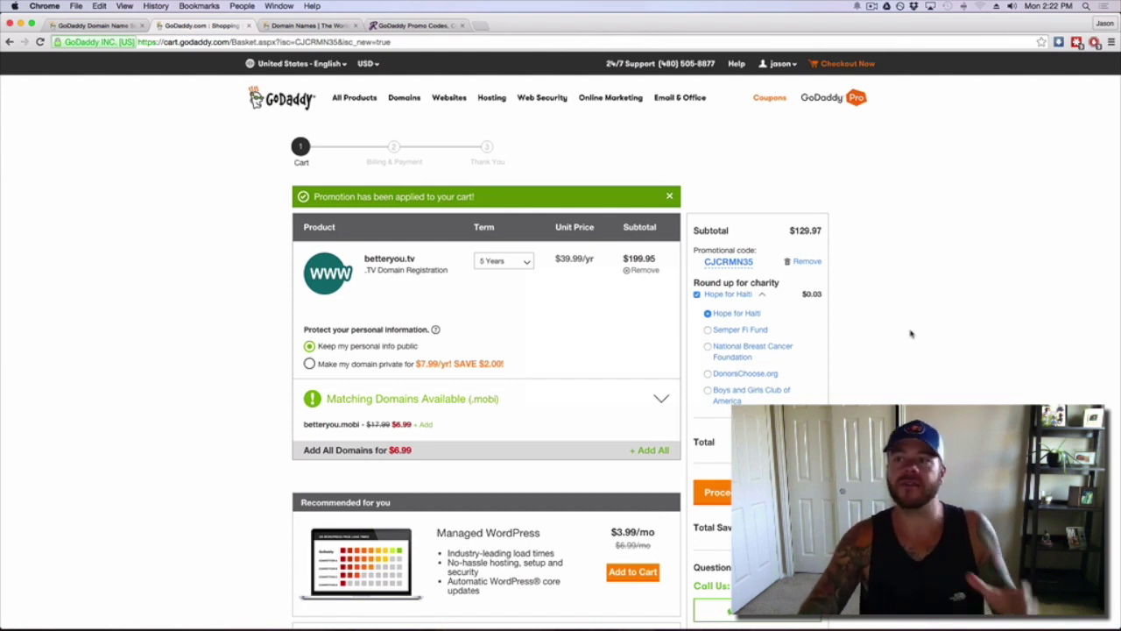
{"action": "left_click", "coordinate": [872, 6]}
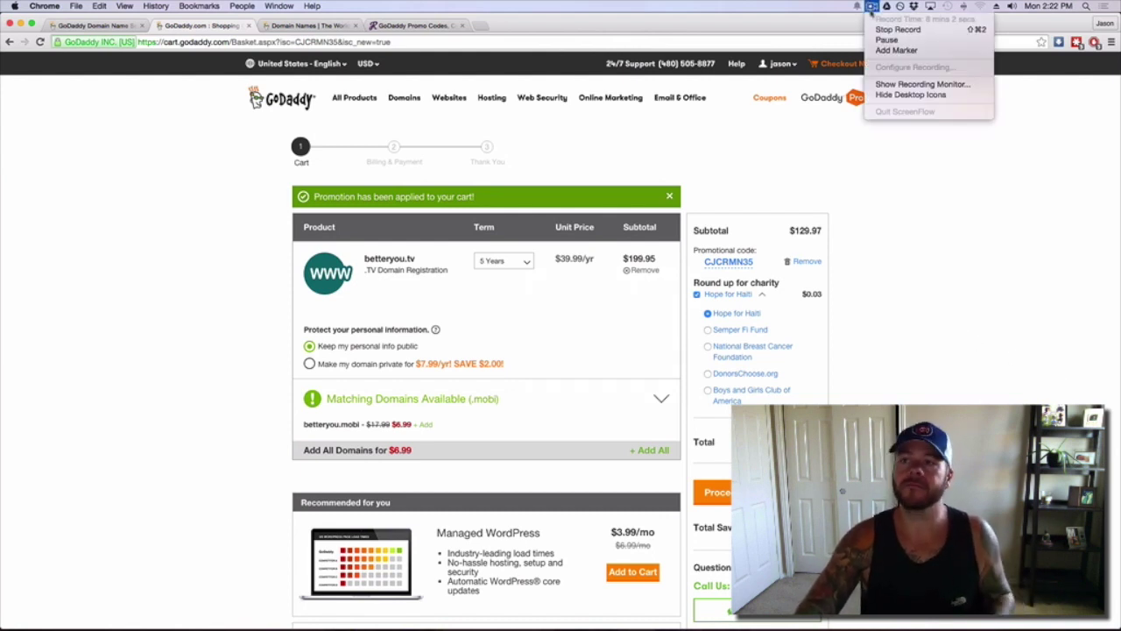
{"action": "left_click", "coordinate": [887, 40]}
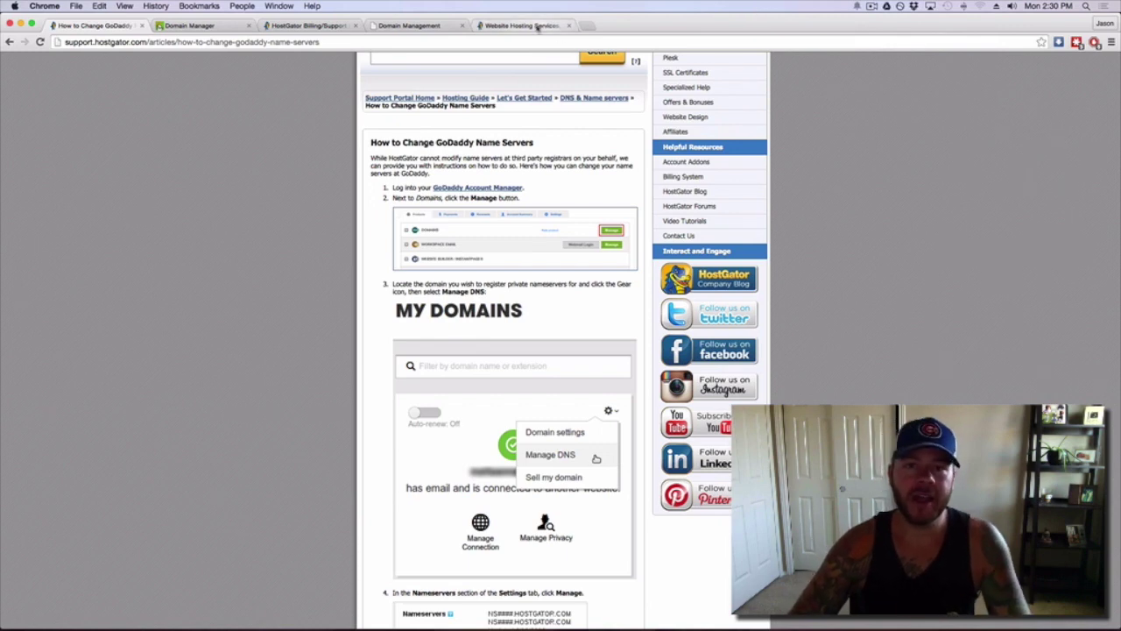
Go from the HostGator article on changing GoDaddy name servers to the HostGator home page.
{"action": "scroll", "coordinate": [333, 296], "scroll_direction": "up", "scroll_amount": 5}
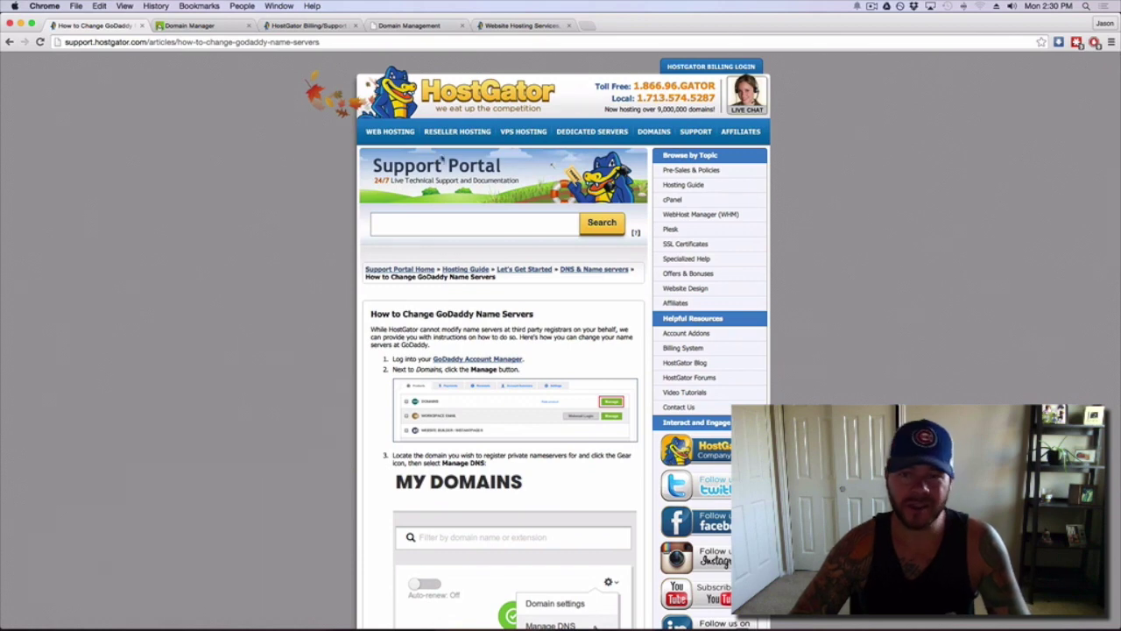
{"action": "left_click", "coordinate": [542, 26]}
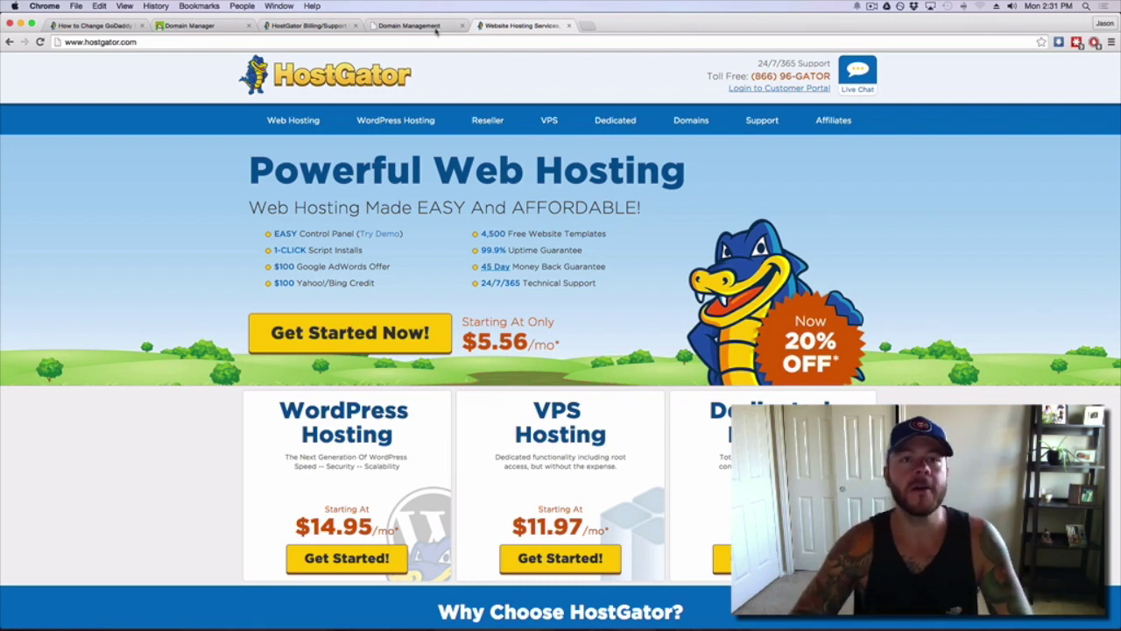
Return to the GoDaddy domain manager and open the DNS management page for betteryou.tv.
{"action": "left_click", "coordinate": [218, 25]}
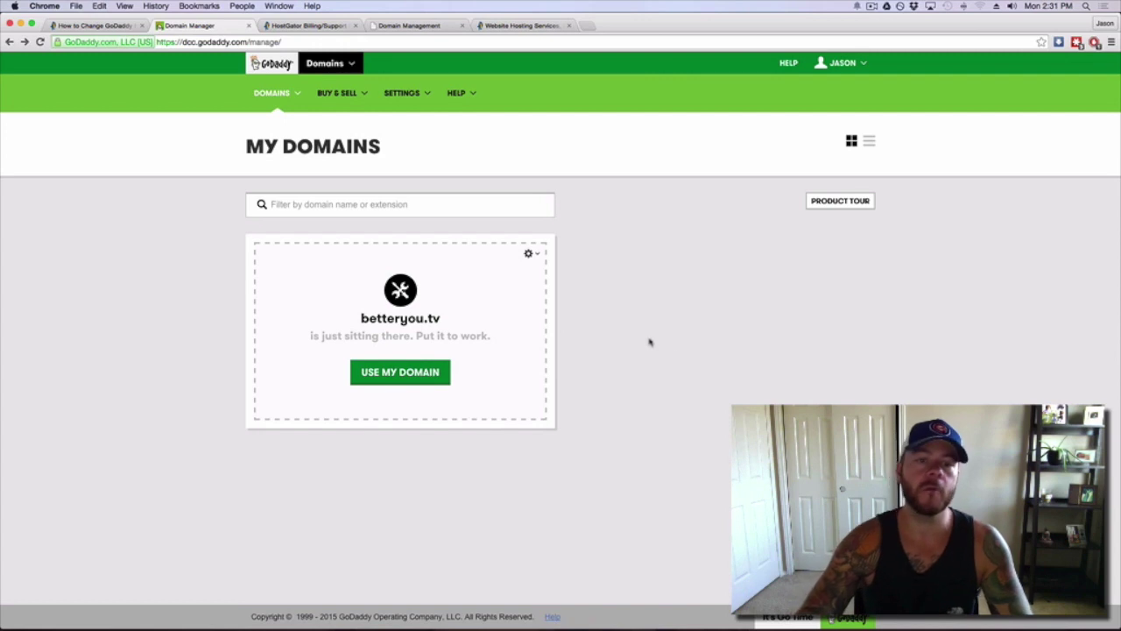
{"action": "left_click", "coordinate": [434, 377]}
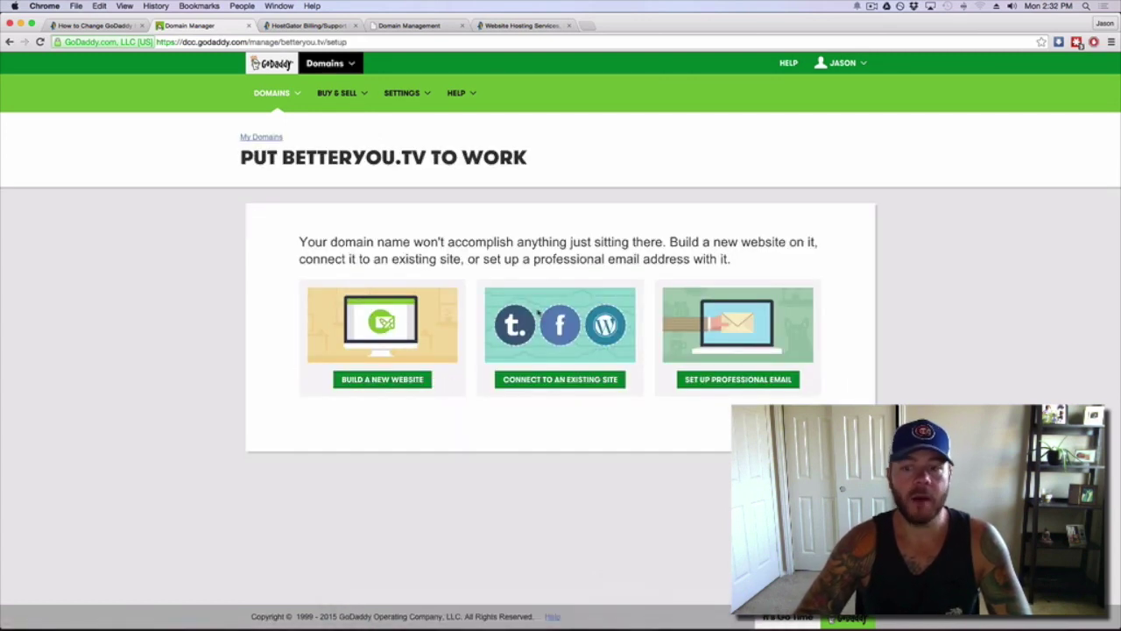
{"action": "left_click", "coordinate": [9, 41]}
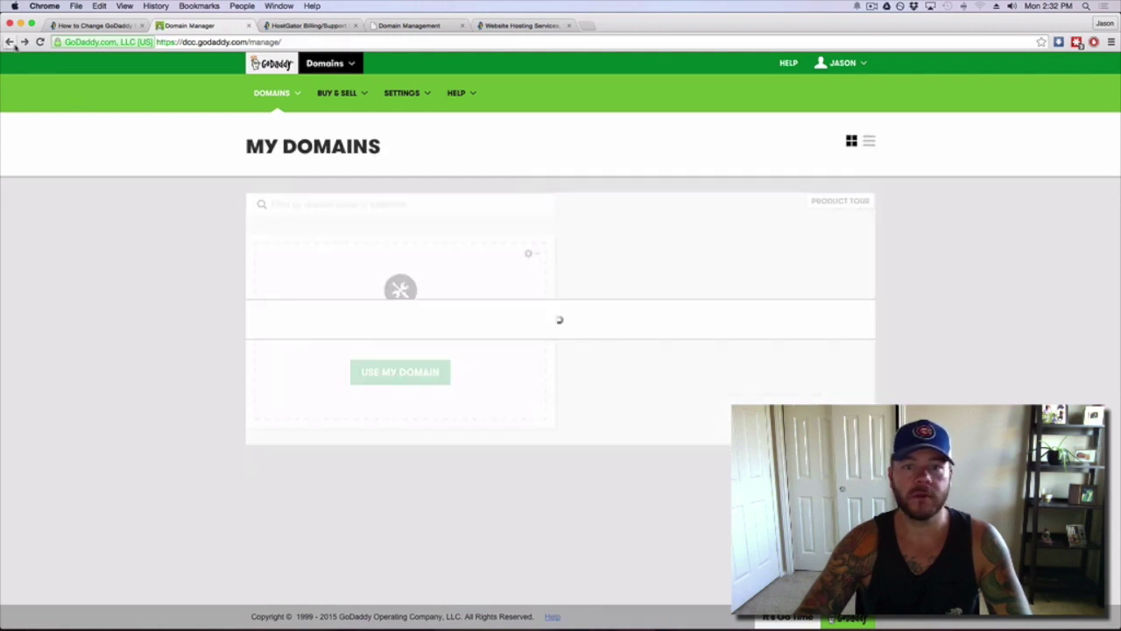
{"action": "left_click", "coordinate": [532, 256]}
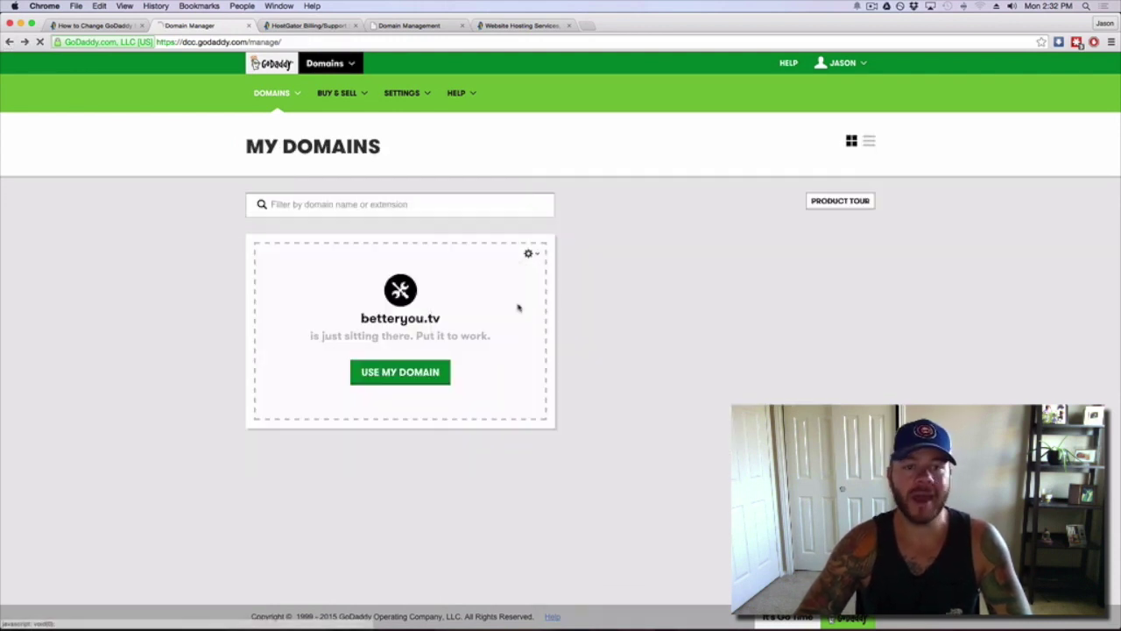
Review the HostGator article's instructions for changing GoDaddy name servers, and check the name servers listed in HostGator's domain management.
{"action": "left_click", "coordinate": [97, 26]}
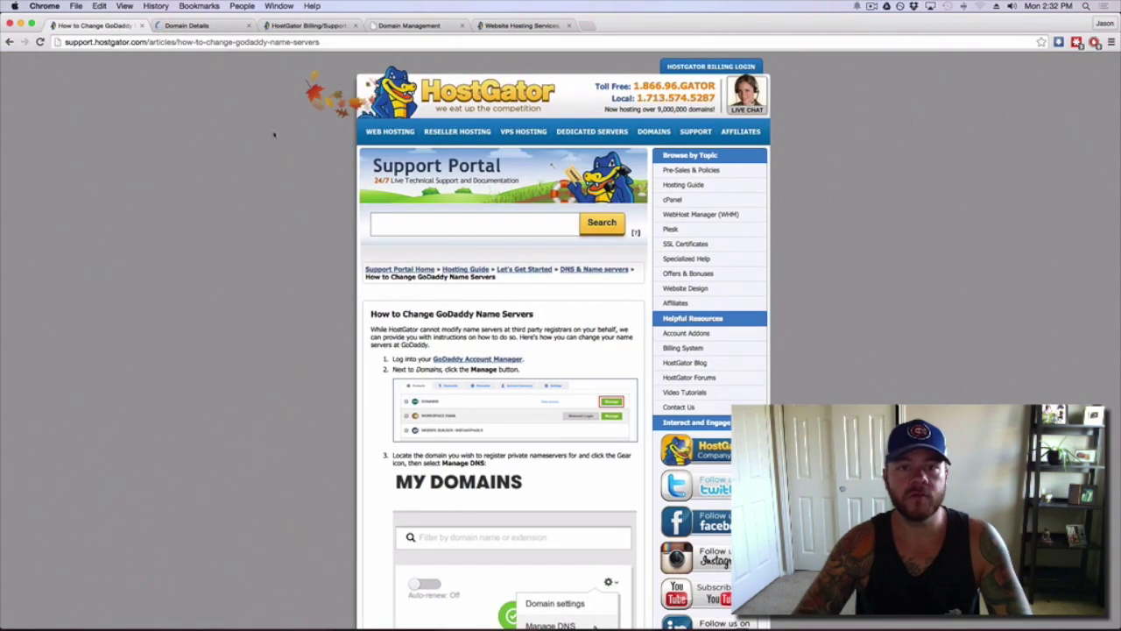
{"action": "scroll", "coordinate": [405, 402], "scroll_direction": "down", "scroll_amount": 4}
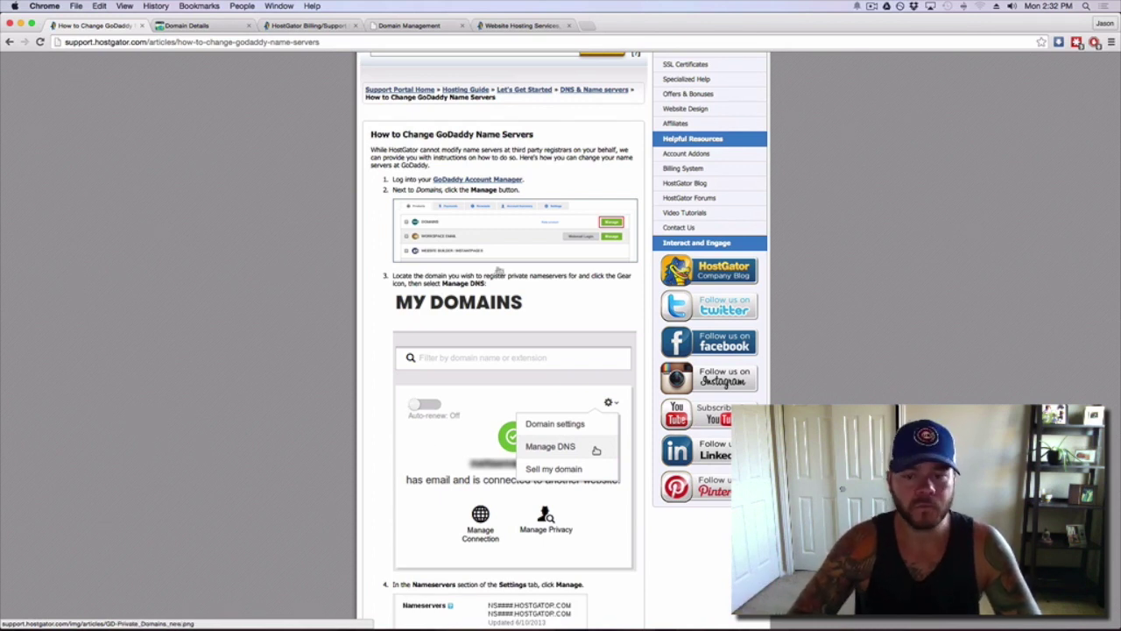
{"action": "scroll", "coordinate": [283, 300], "scroll_direction": "down", "scroll_amount": 1}
{"action": "scroll", "coordinate": [341, 331], "scroll_direction": "up", "scroll_amount": 3}
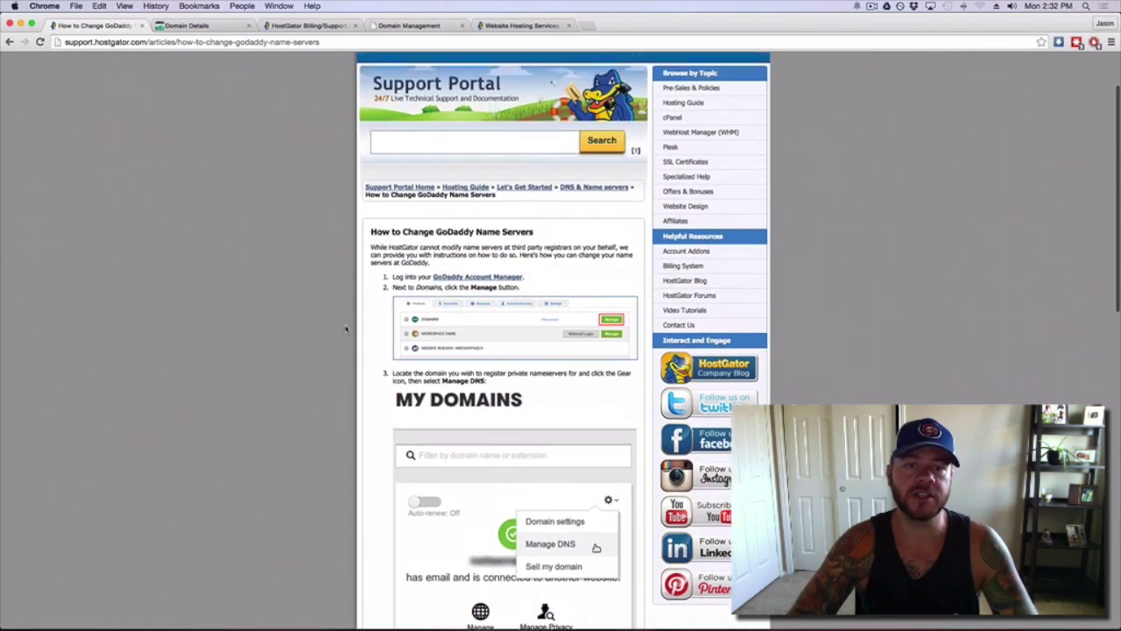
{"action": "scroll", "coordinate": [411, 302], "scroll_direction": "down", "scroll_amount": 1}
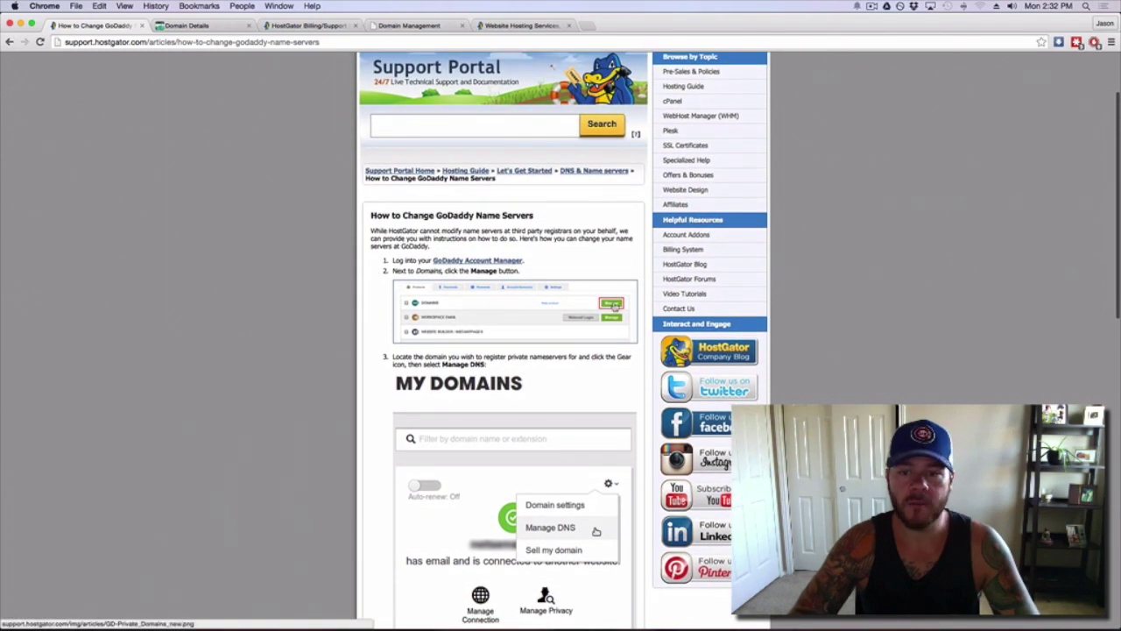
{"action": "scroll", "coordinate": [589, 307], "scroll_direction": "down", "scroll_amount": 3}
{"action": "scroll", "coordinate": [531, 401], "scroll_direction": "down", "scroll_amount": 2}
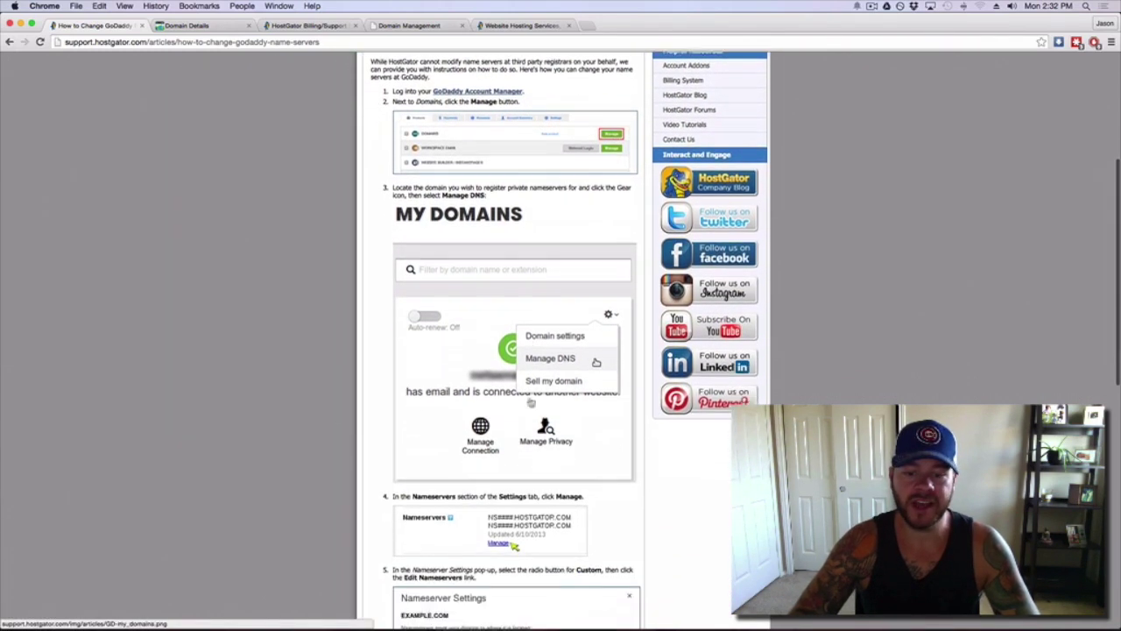
{"action": "scroll", "coordinate": [531, 401], "scroll_direction": "down", "scroll_amount": 2}
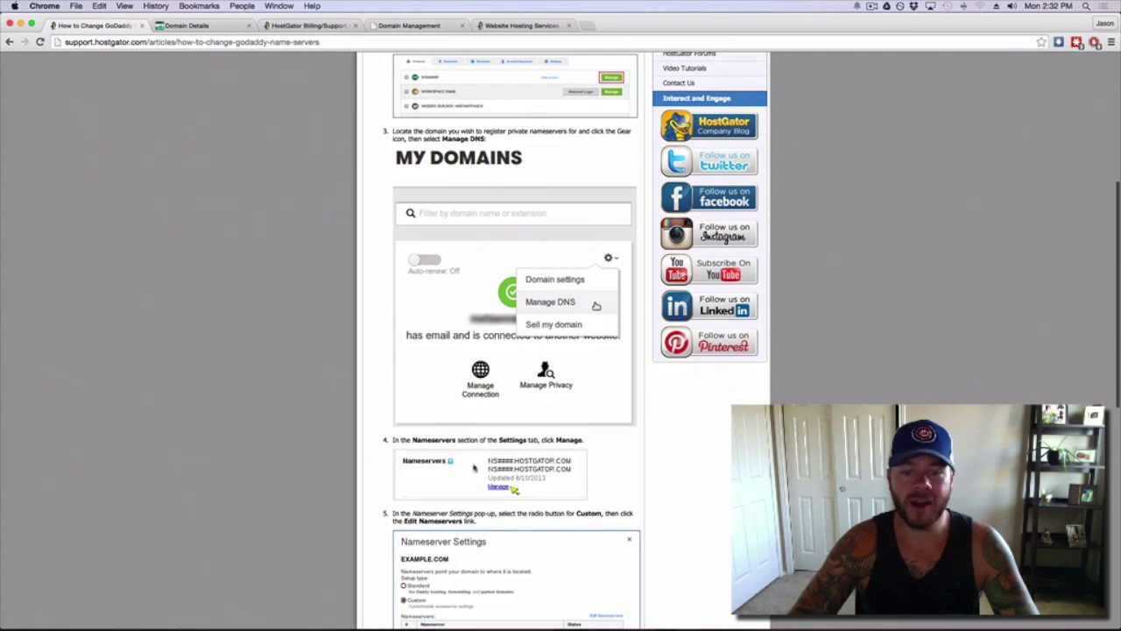
{"action": "scroll", "coordinate": [438, 467], "scroll_direction": "down", "scroll_amount": 2}
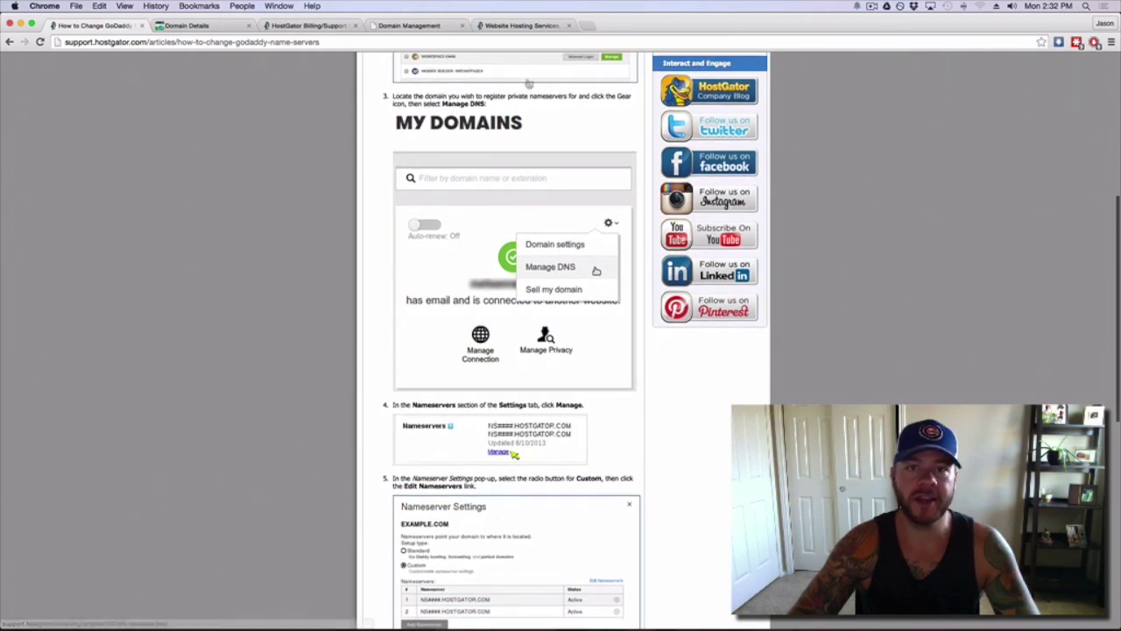
{"action": "left_click", "coordinate": [523, 25]}
{"action": "left_click", "coordinate": [432, 27]}
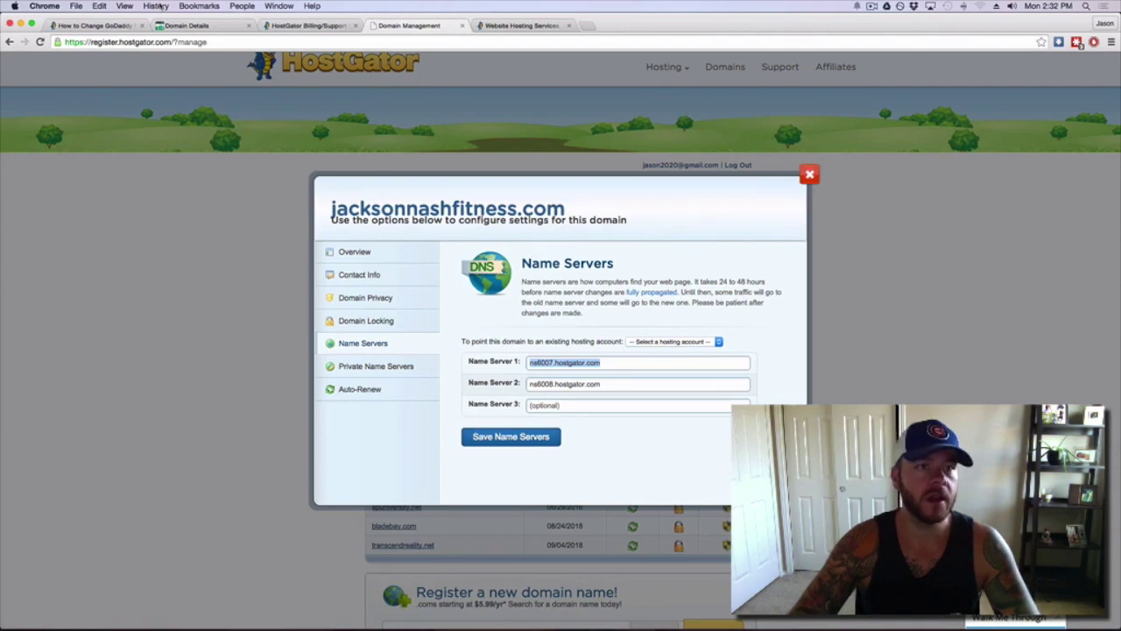
Open the nameserver settings of betteryou.tv in GoDaddy and change the setup type to Custom.
{"action": "left_click", "coordinate": [193, 26]}
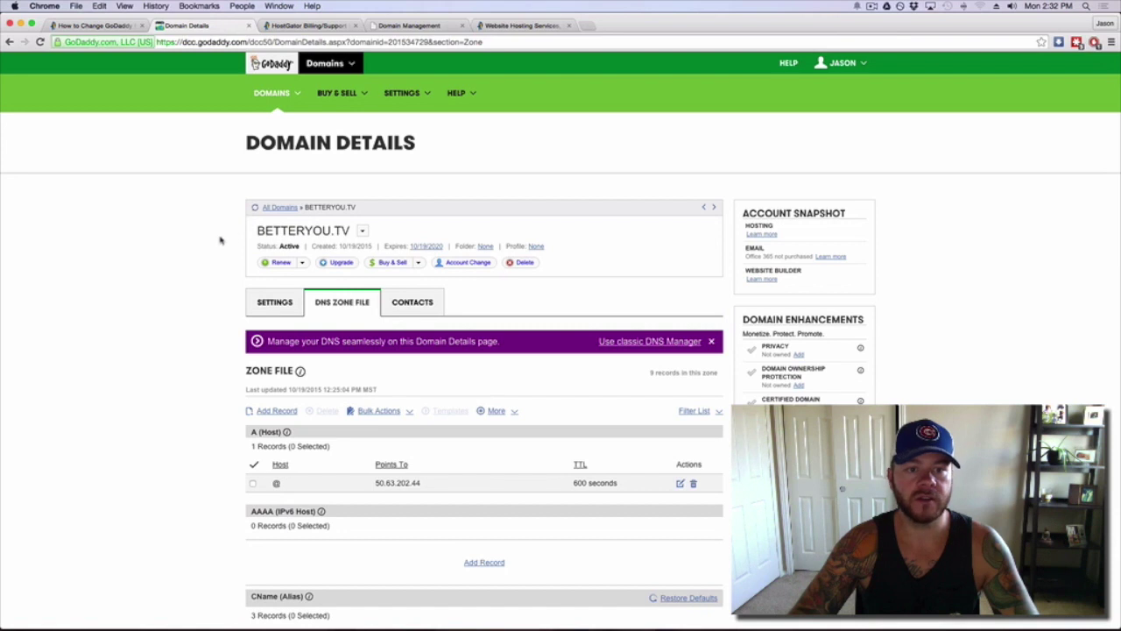
{"action": "left_click", "coordinate": [276, 300]}
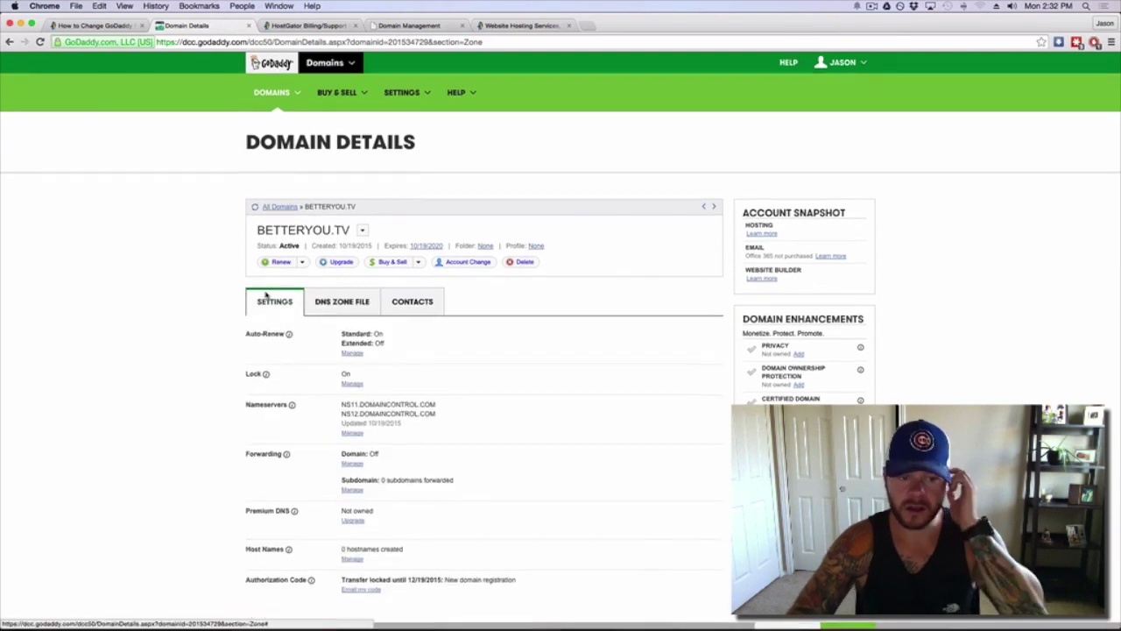
{"action": "scroll", "coordinate": [273, 298], "scroll_direction": "down", "scroll_amount": 1}
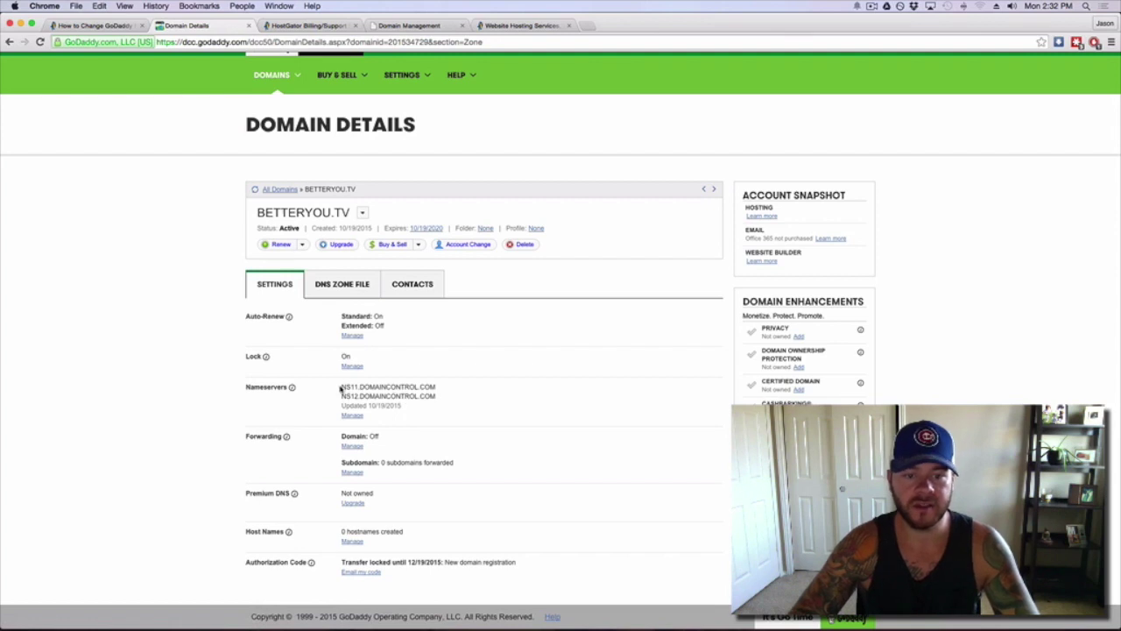
{"action": "scroll", "coordinate": [346, 418], "scroll_direction": "up", "scroll_amount": 1}
{"action": "left_click", "coordinate": [348, 420]}
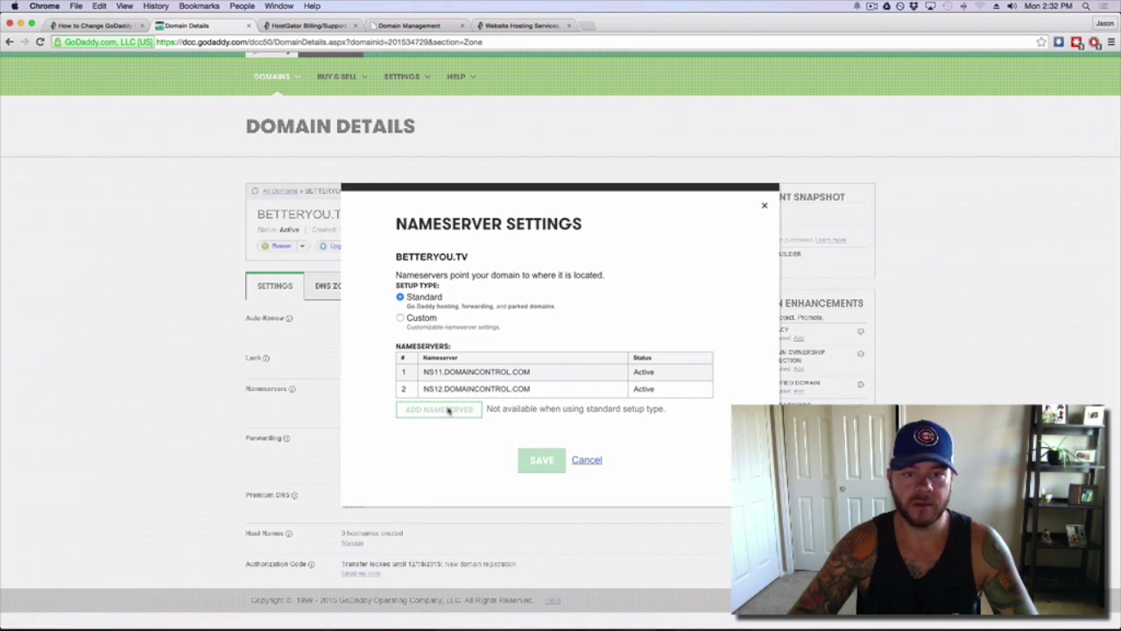
{"action": "left_click", "coordinate": [401, 317]}
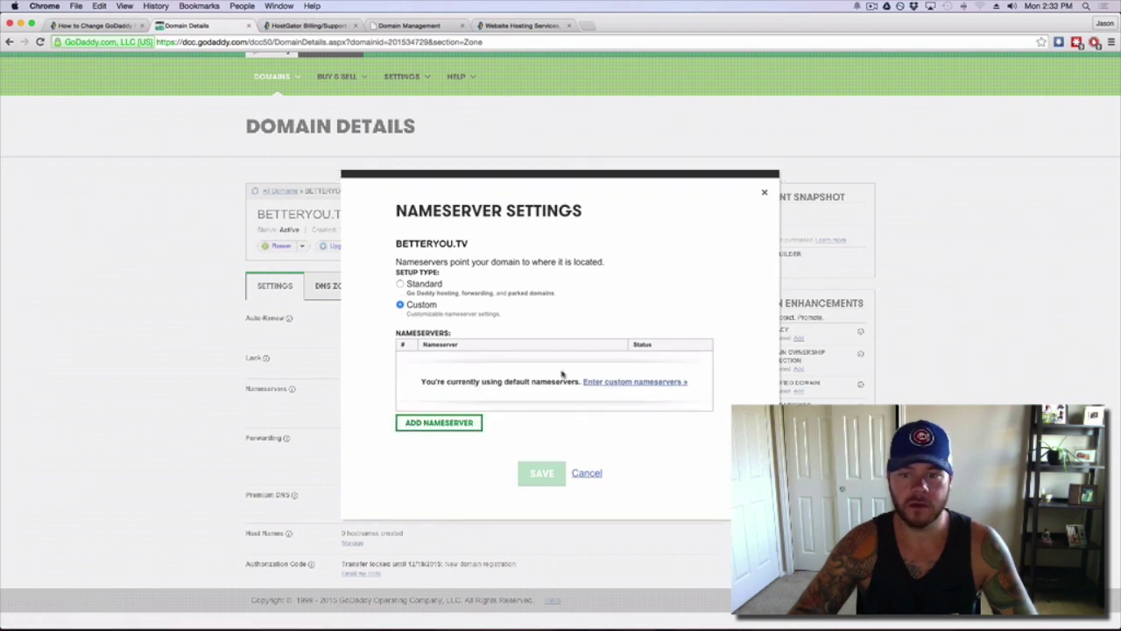
Enter ns6007.hostgator.com and ns6008.hostgator.com as the custom nameservers for betteryou.tv and save the settings.
{"action": "left_click", "coordinate": [648, 382]}
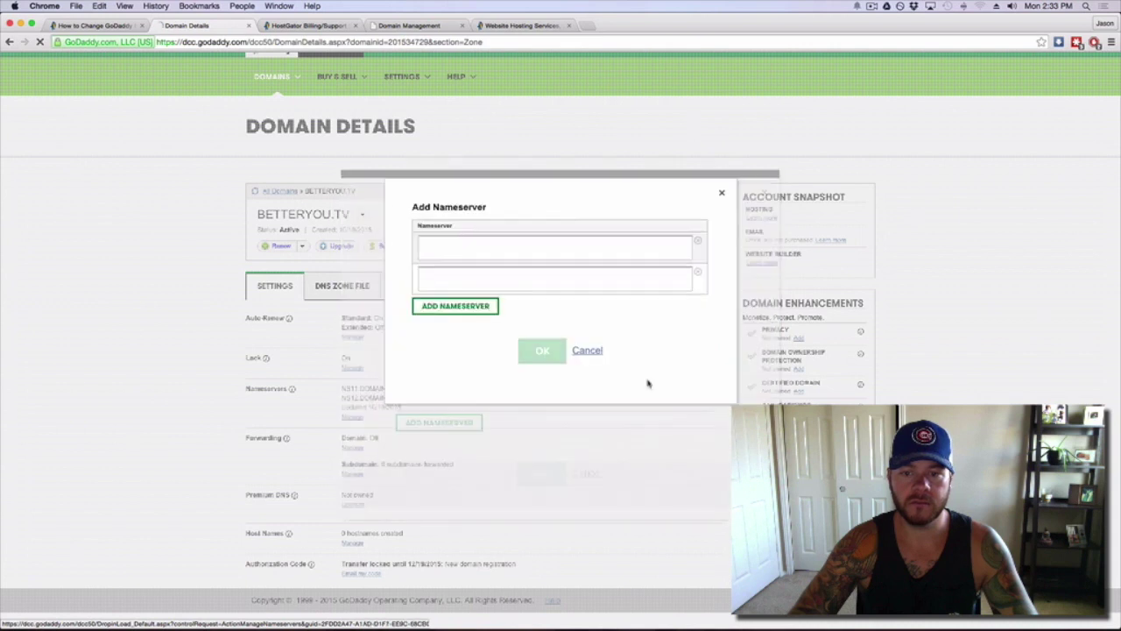
{"action": "left_click", "coordinate": [564, 257]}
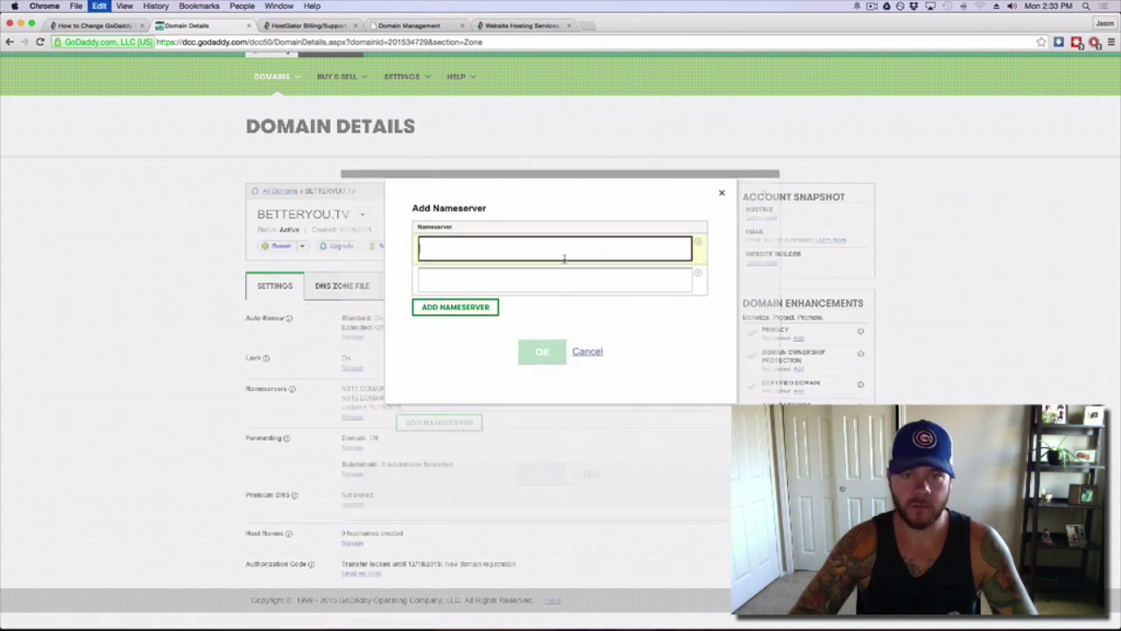
{"action": "type", "text": "ns6007.hostgator.com"}
{"action": "left_click", "coordinate": [476, 281]}
{"action": "type", "text": "ns6007.hostgator.com"}
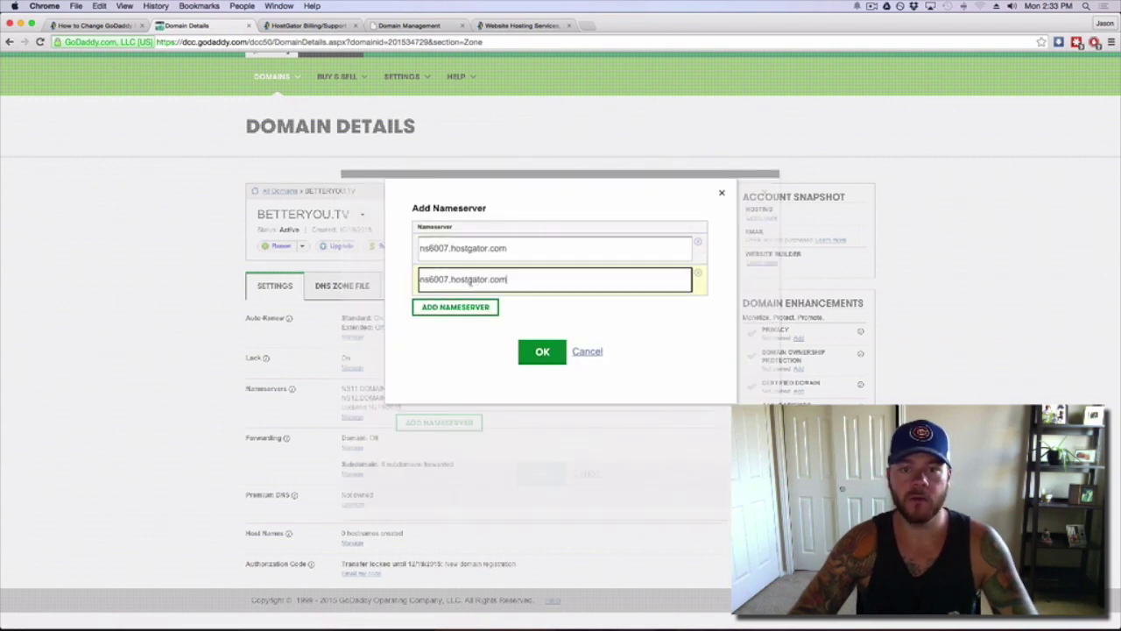
{"action": "left_click", "coordinate": [452, 279]}
{"action": "key", "text": "BackSpace"}
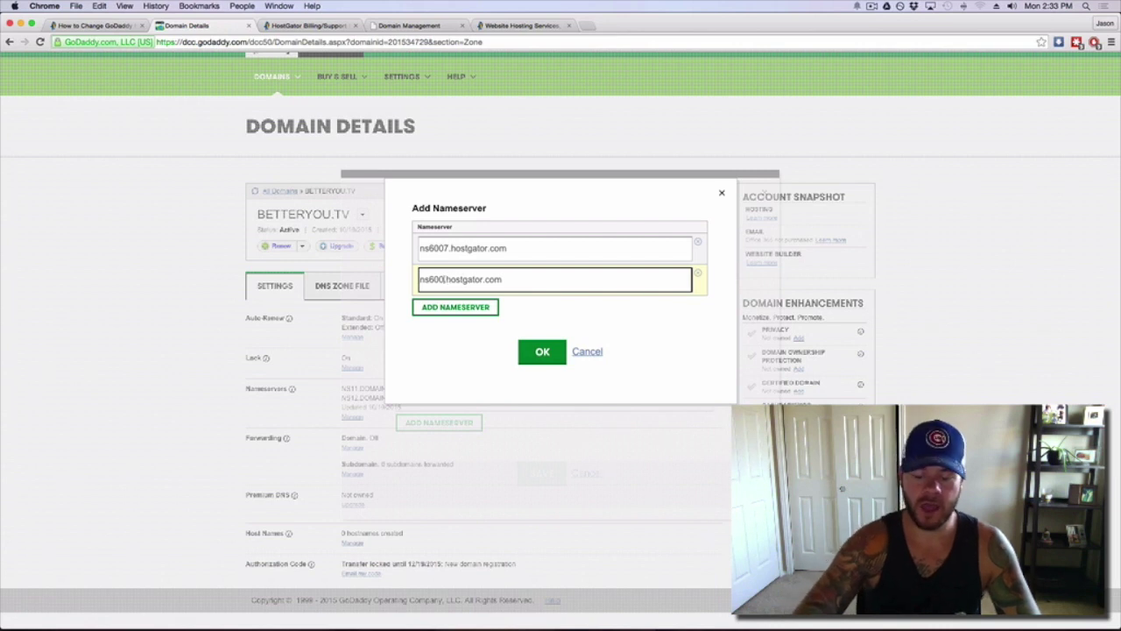
{"action": "type", "text": "8"}
{"action": "left_click", "coordinate": [543, 306]}
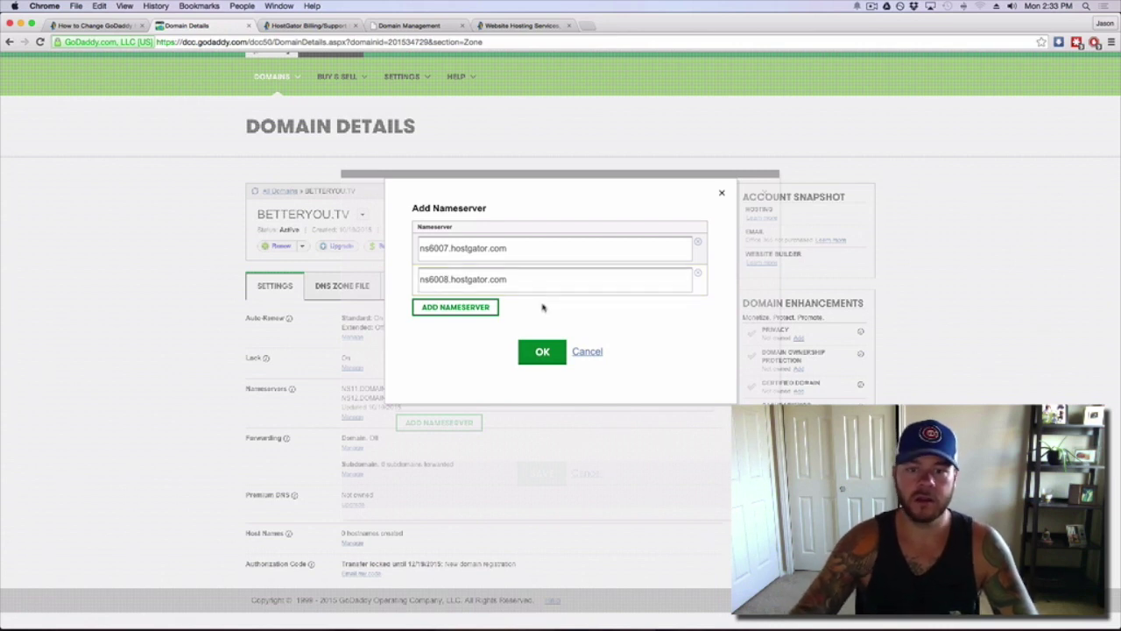
{"action": "left_click", "coordinate": [545, 350]}
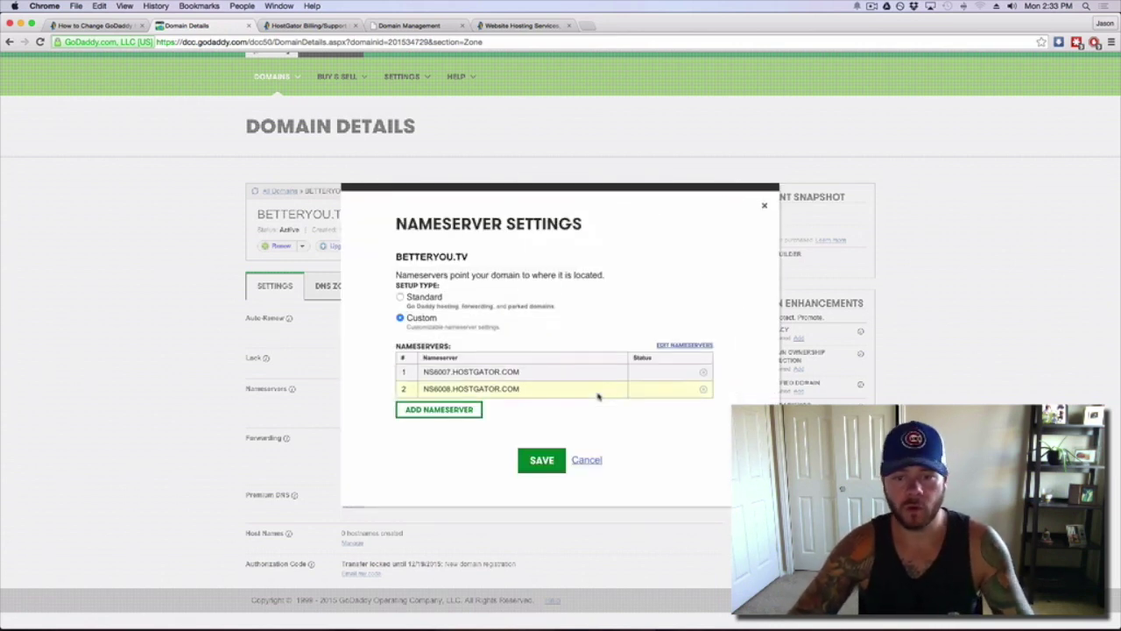
{"action": "left_click", "coordinate": [541, 464]}
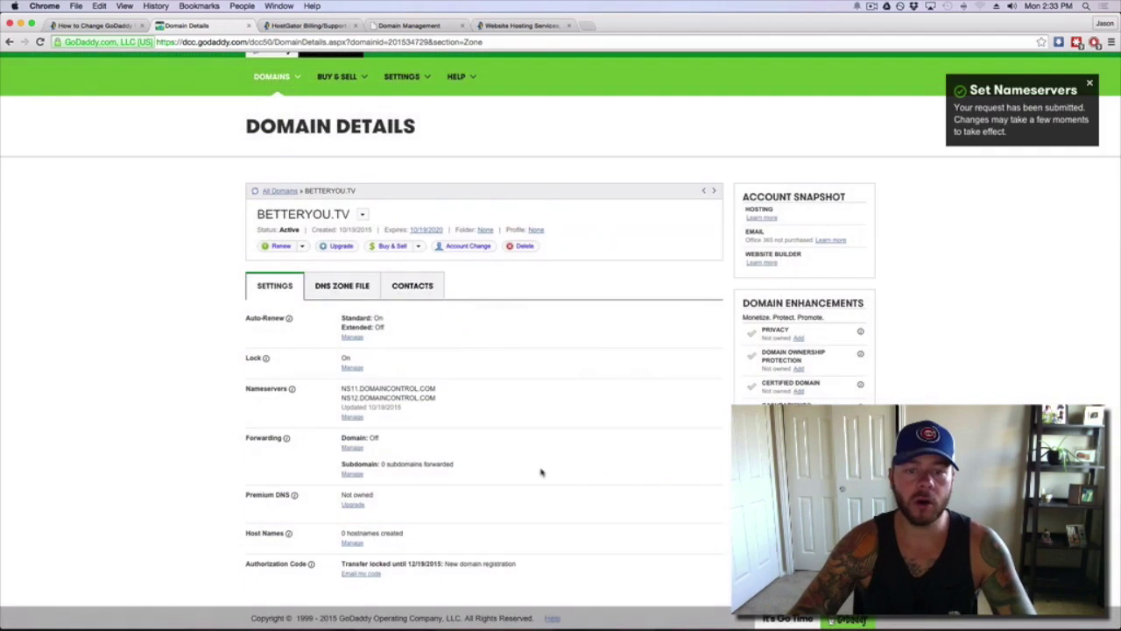